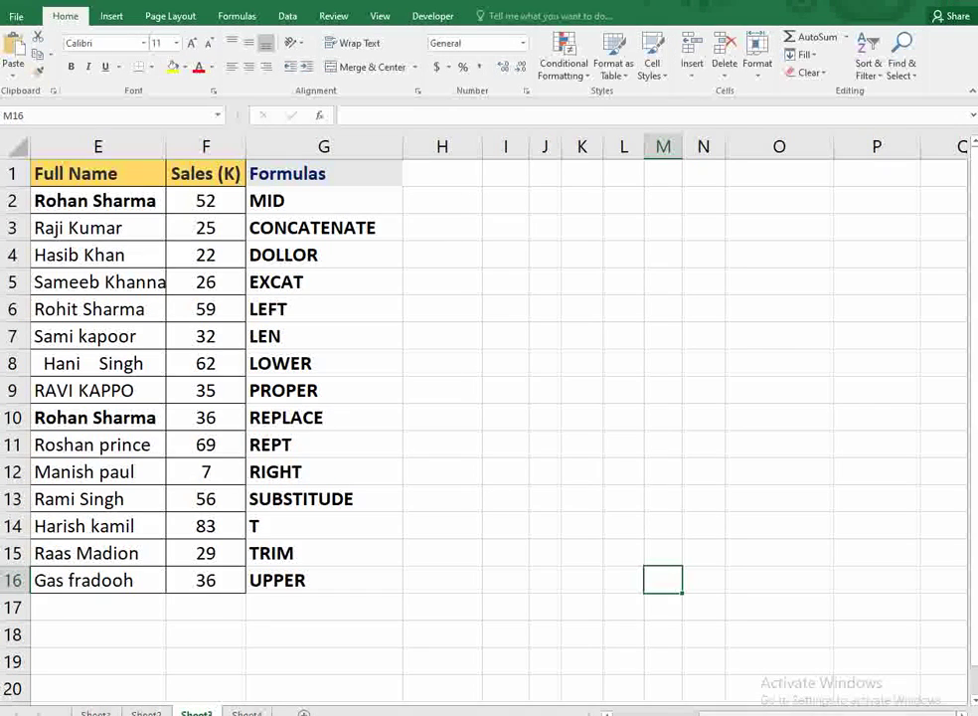
# - Enter =MID(E2,4,2) in H2 to extract "an" from the first full name
pyautogui.moveTo(264, 203); pyautogui.dragTo(293, 332)
pyautogui.click(460, 221)
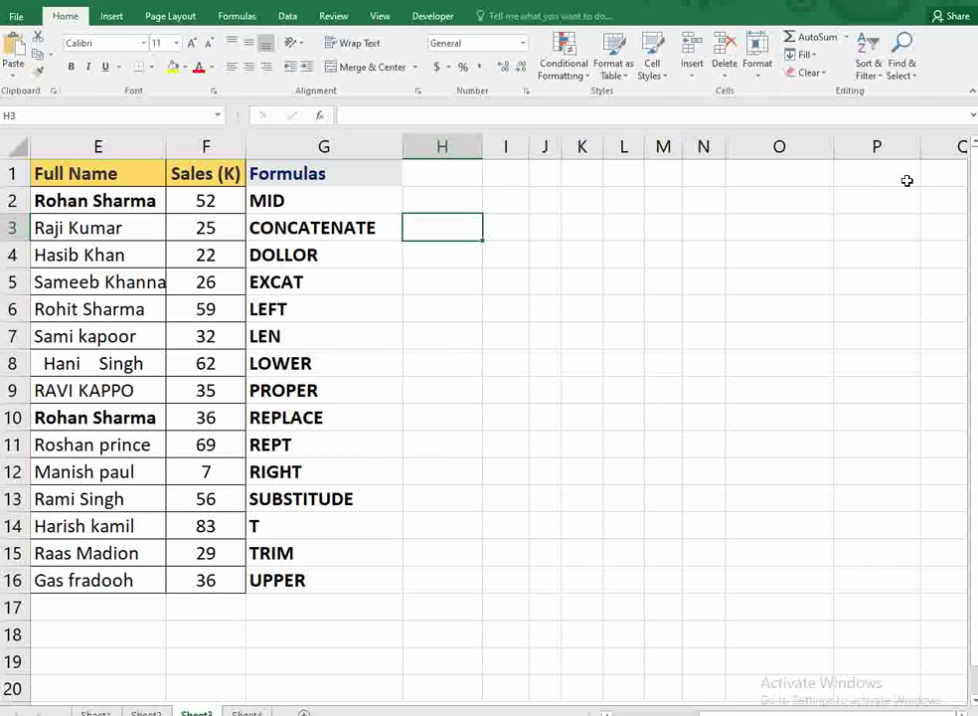
pyautogui.press('Up')
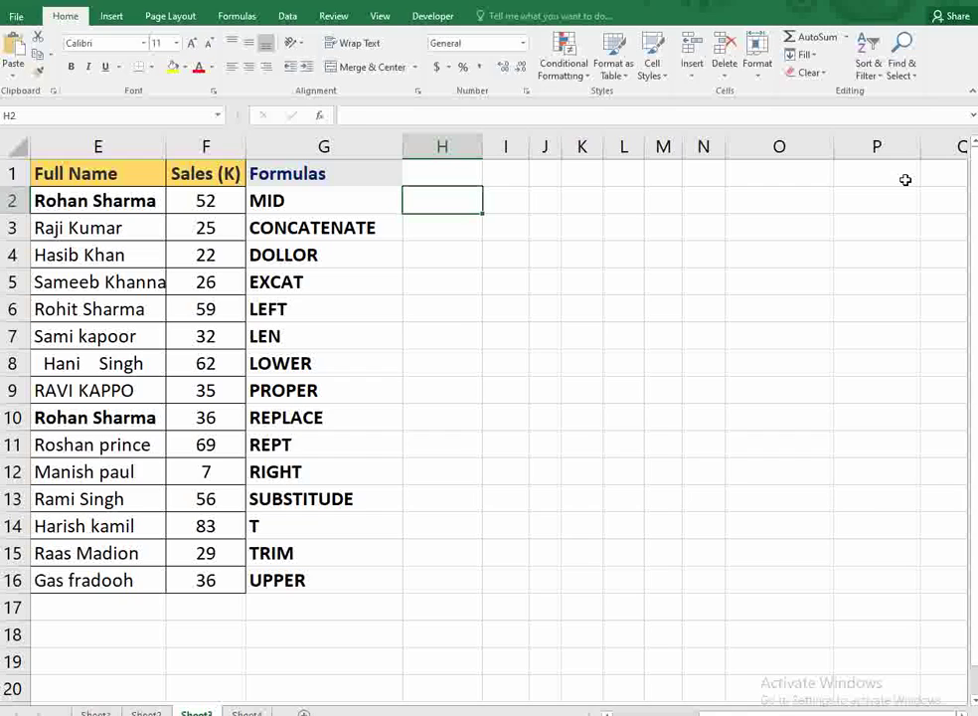
pyautogui.write('=mid')
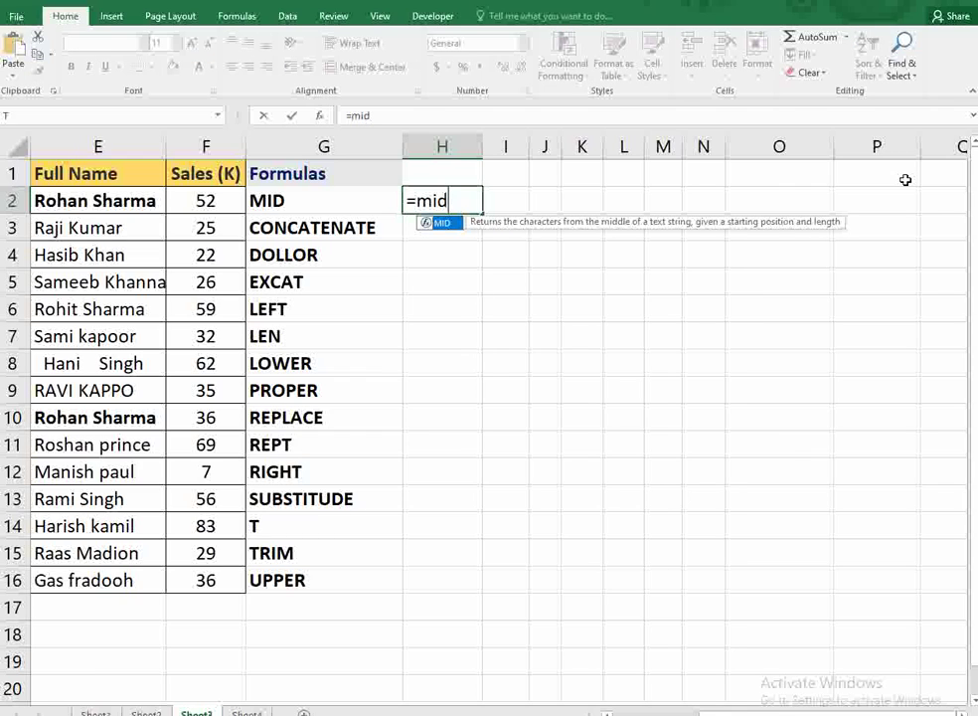
pyautogui.write('(')
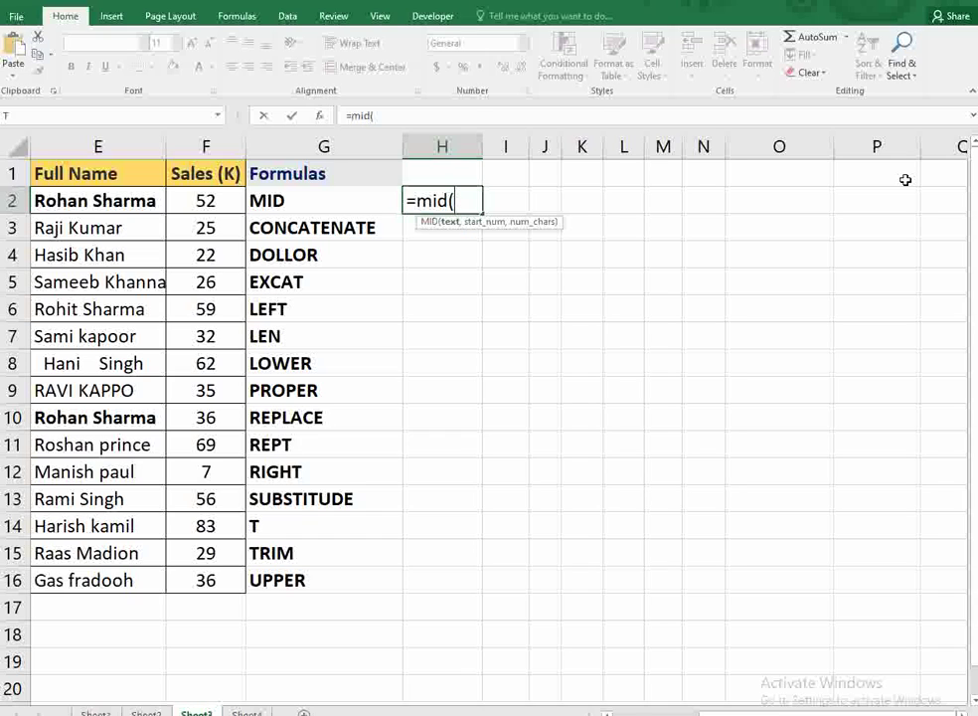
pyautogui.click(61, 203)
pyautogui.write(',')
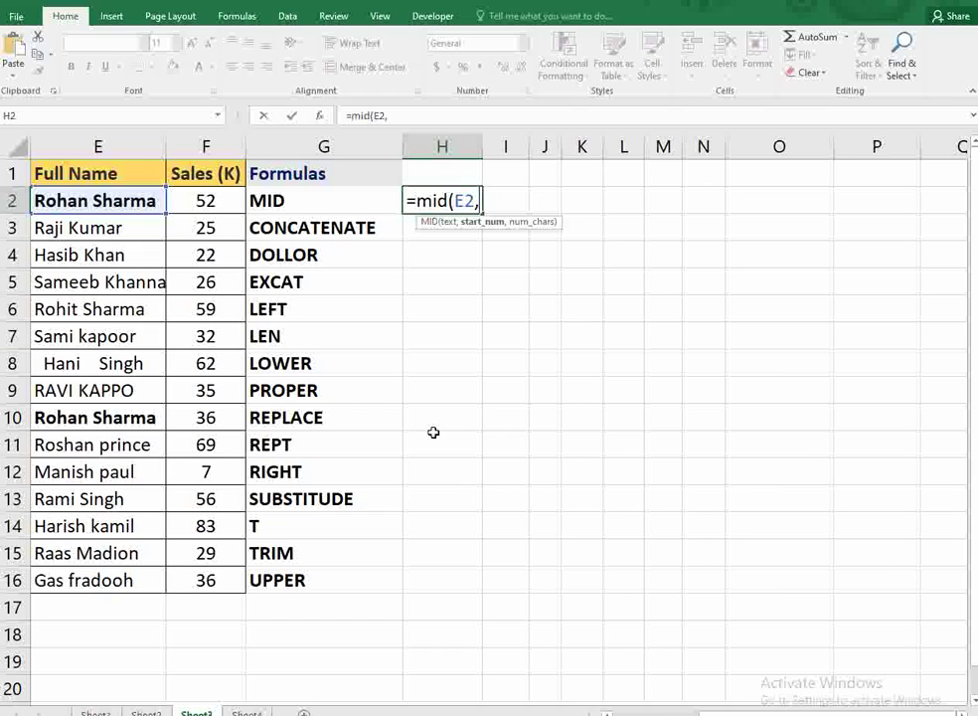
pyautogui.write('4,')
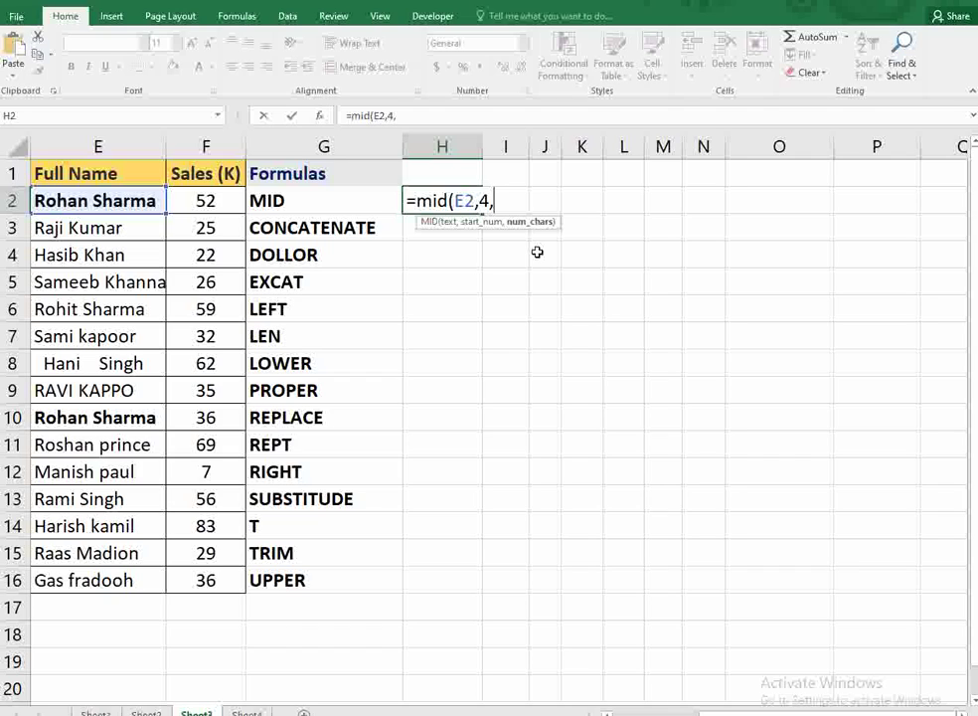
pyautogui.write('2)')
pyautogui.press('Return')
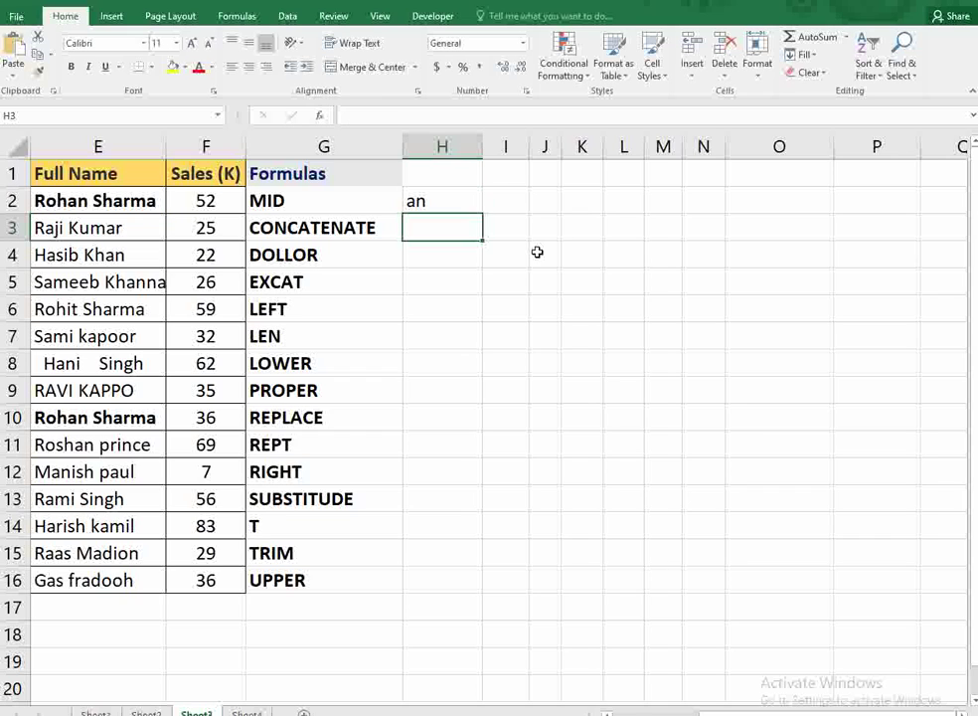
pyautogui.click(432, 203)
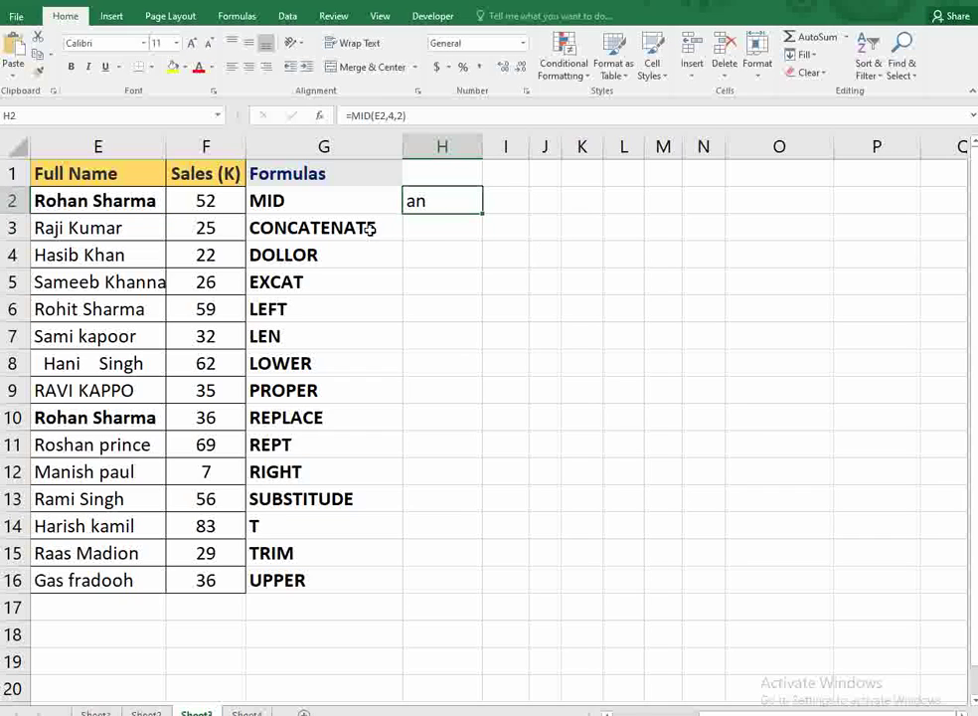
pyautogui.click(119, 205)
# - Enter =CONCATENATE(E3,F3) in H3, joining the second name with its sales value 25
pyautogui.click(429, 227)
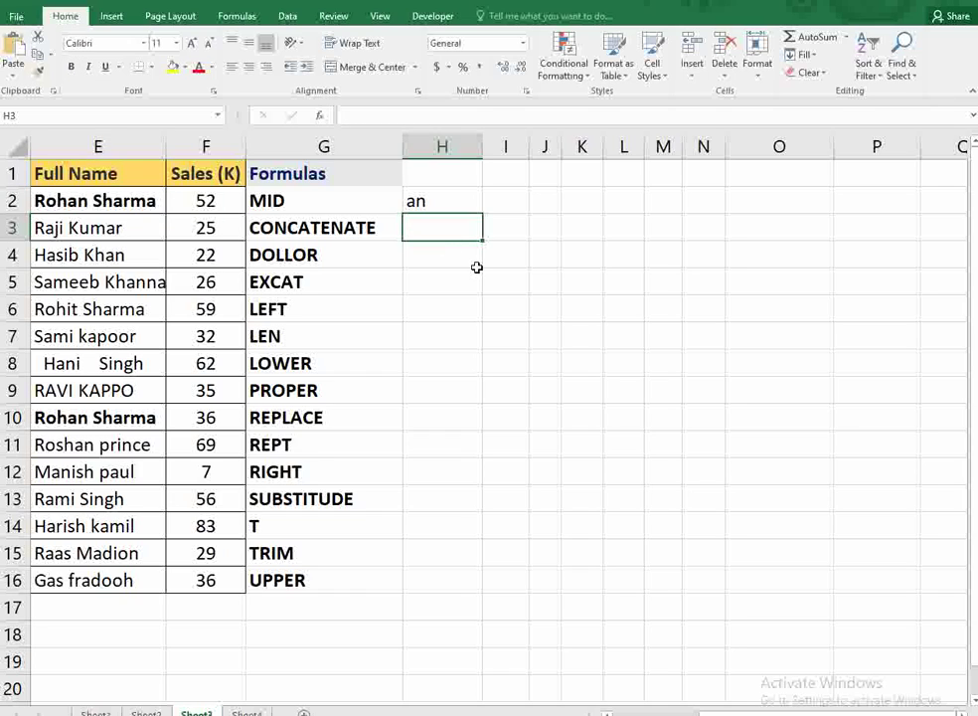
pyautogui.write('=con')
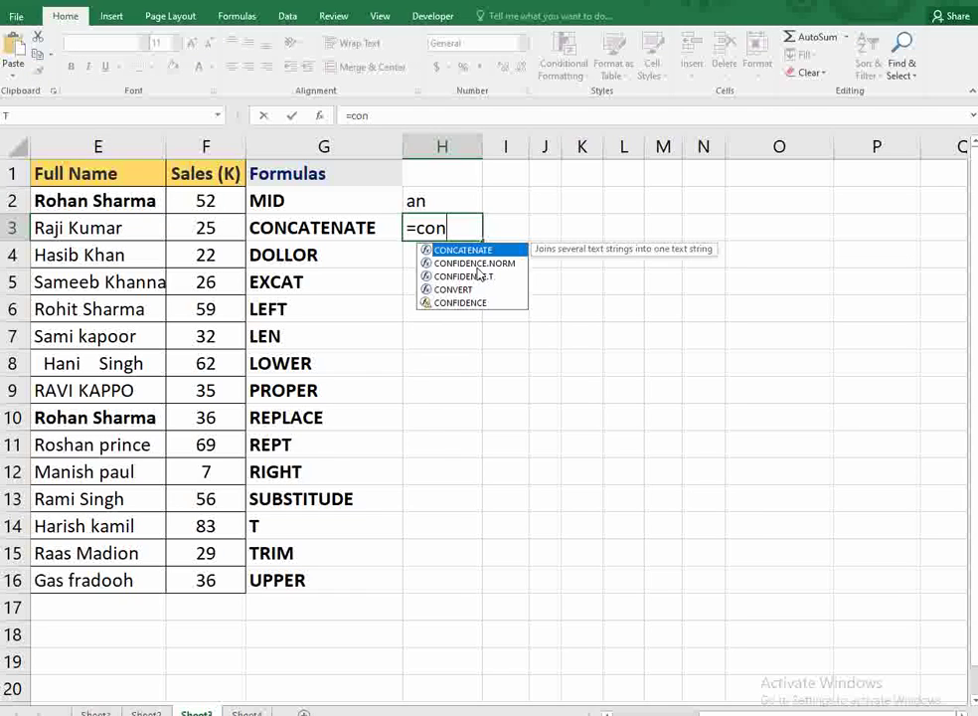
pyautogui.press('Tab')
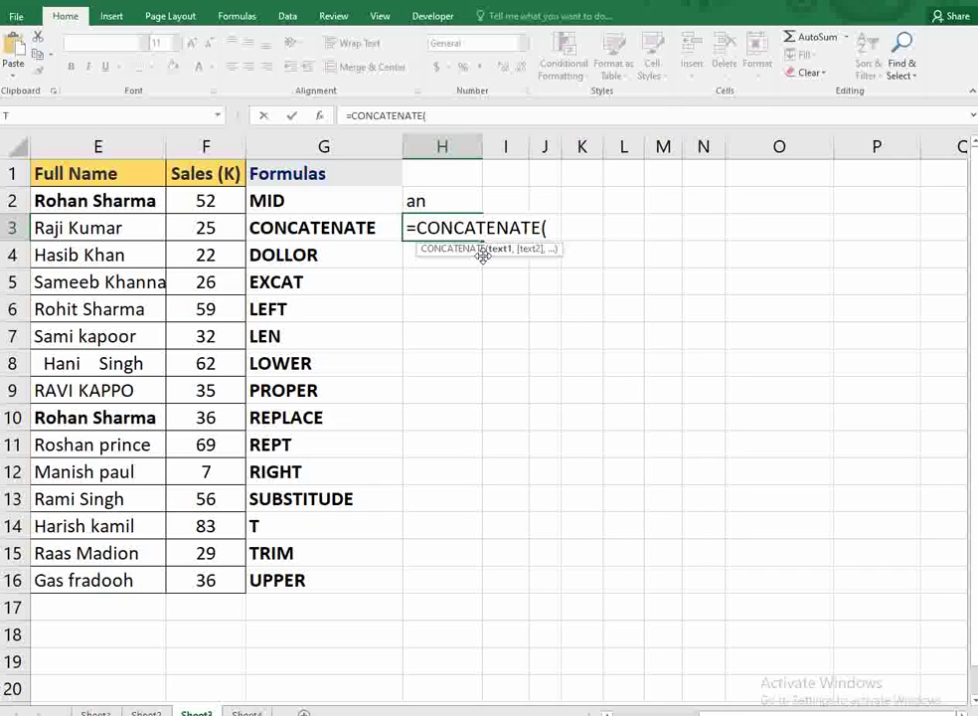
pyautogui.click(148, 236)
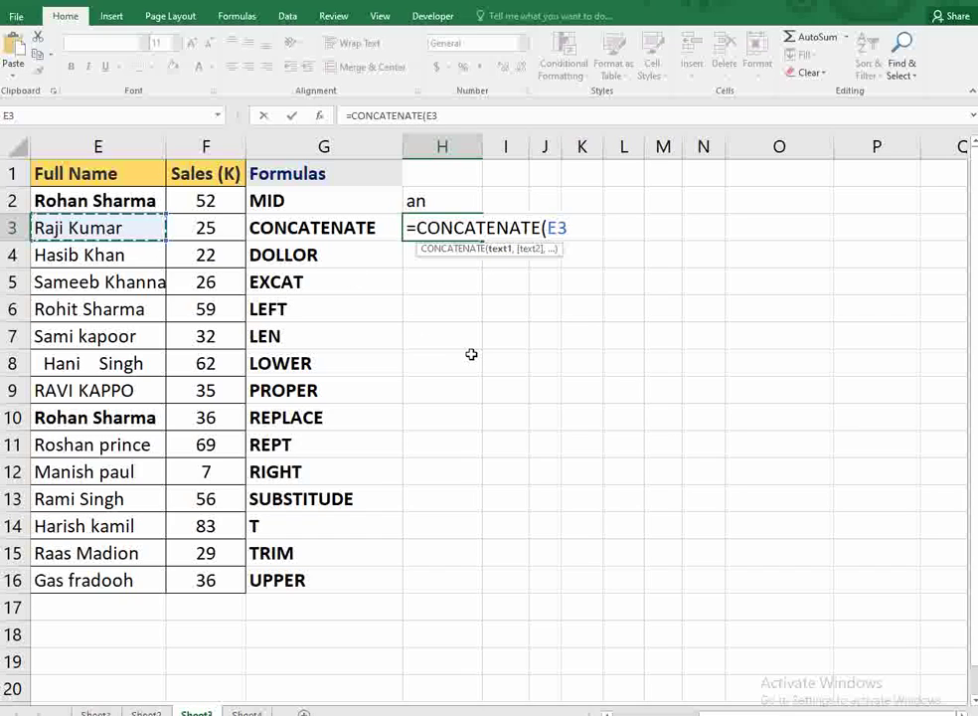
pyautogui.write(',')
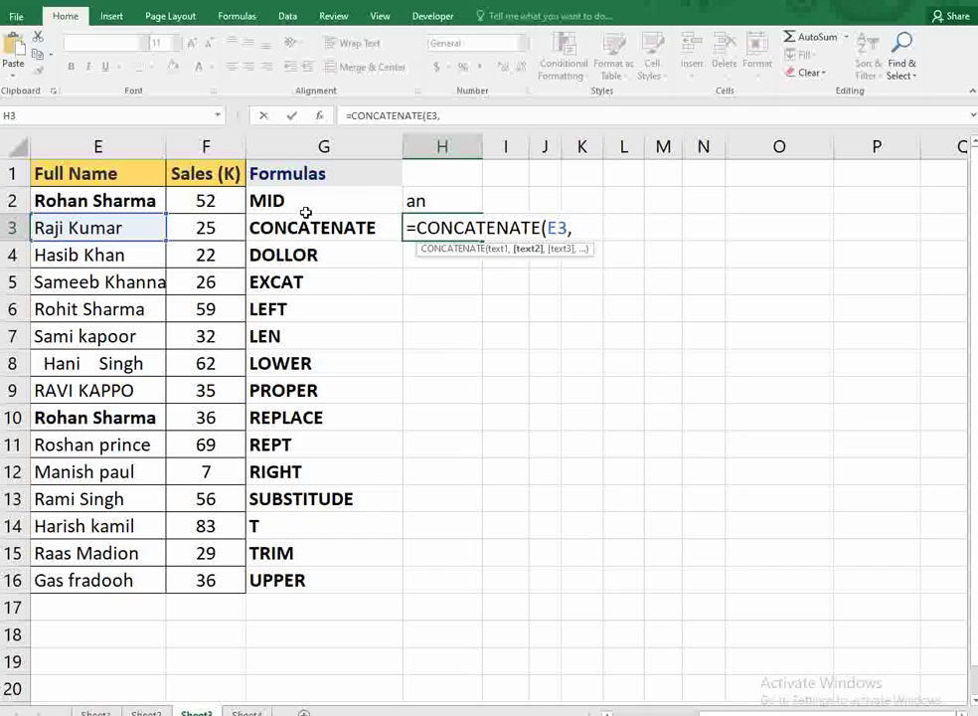
pyautogui.click(238, 235)
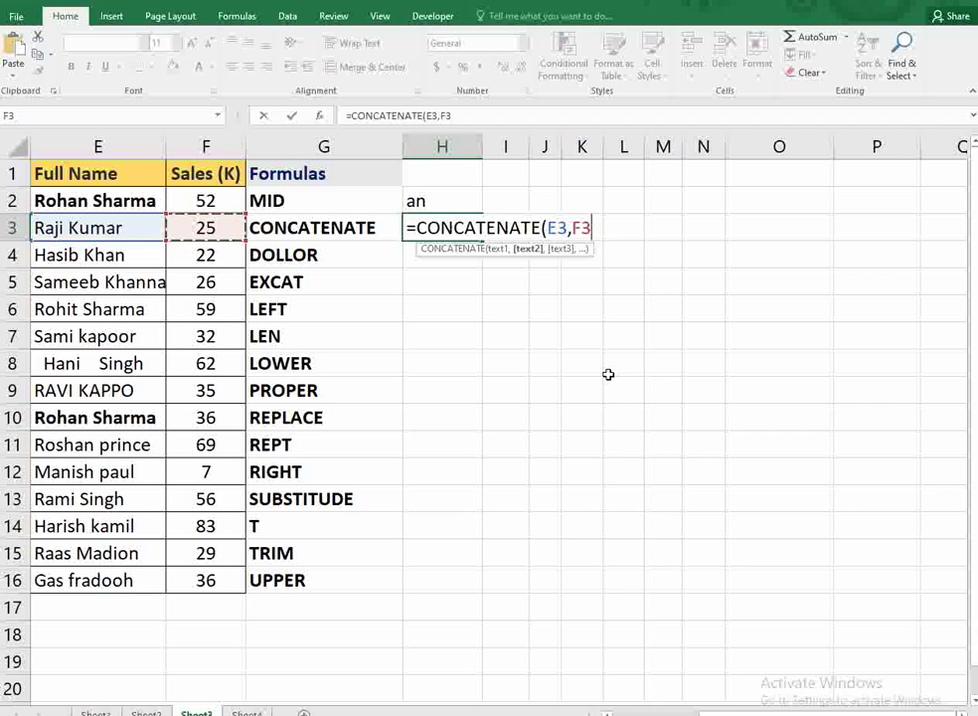
pyautogui.write(')')
pyautogui.press('Return')
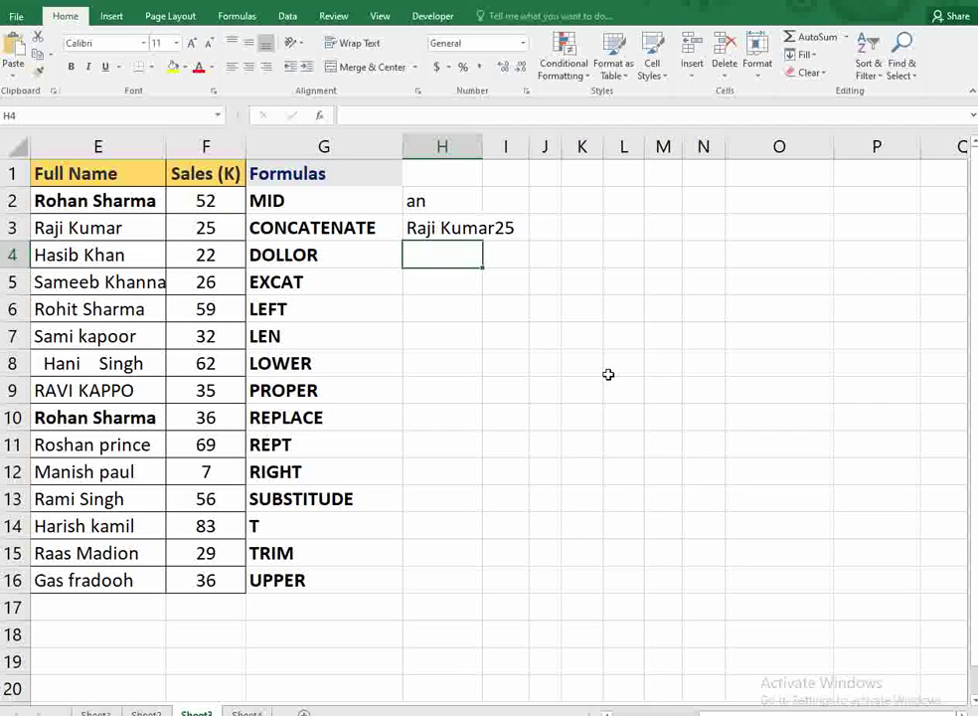
pyautogui.click(519, 230)
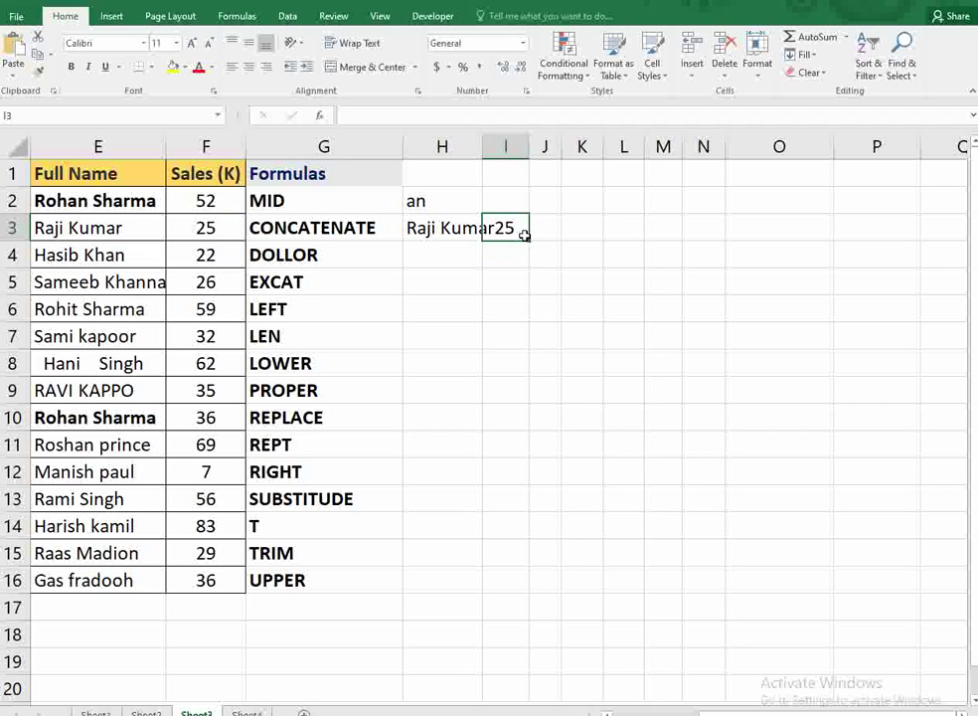
pyautogui.click(422, 268)
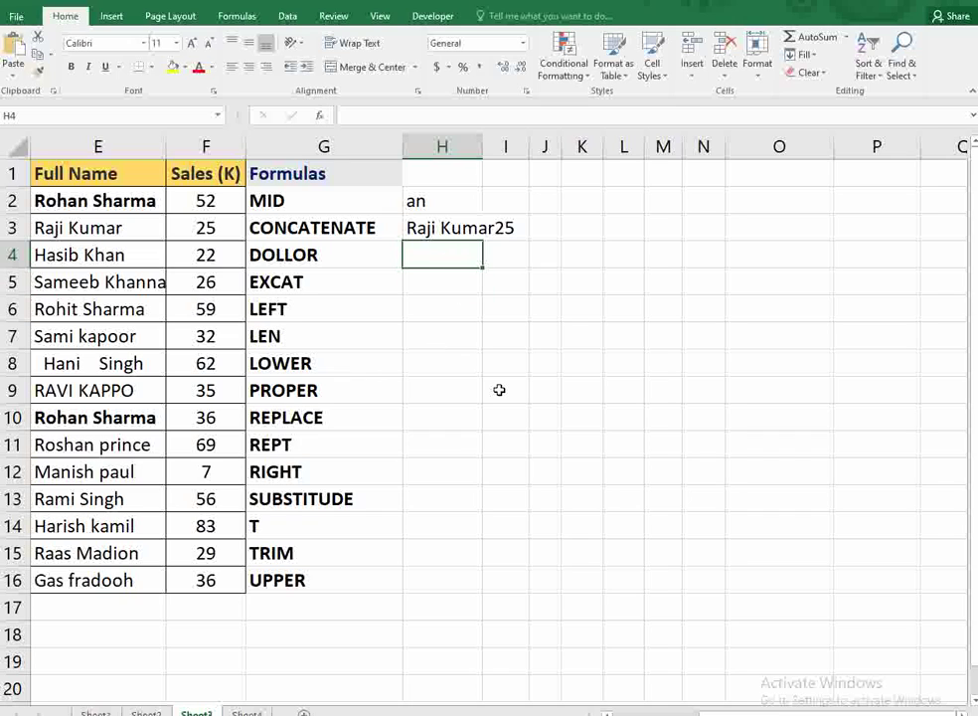
# - Enter =DOLLAR(F5) in H4 to display the sales value 26 as $26.00
pyautogui.write('=doll')
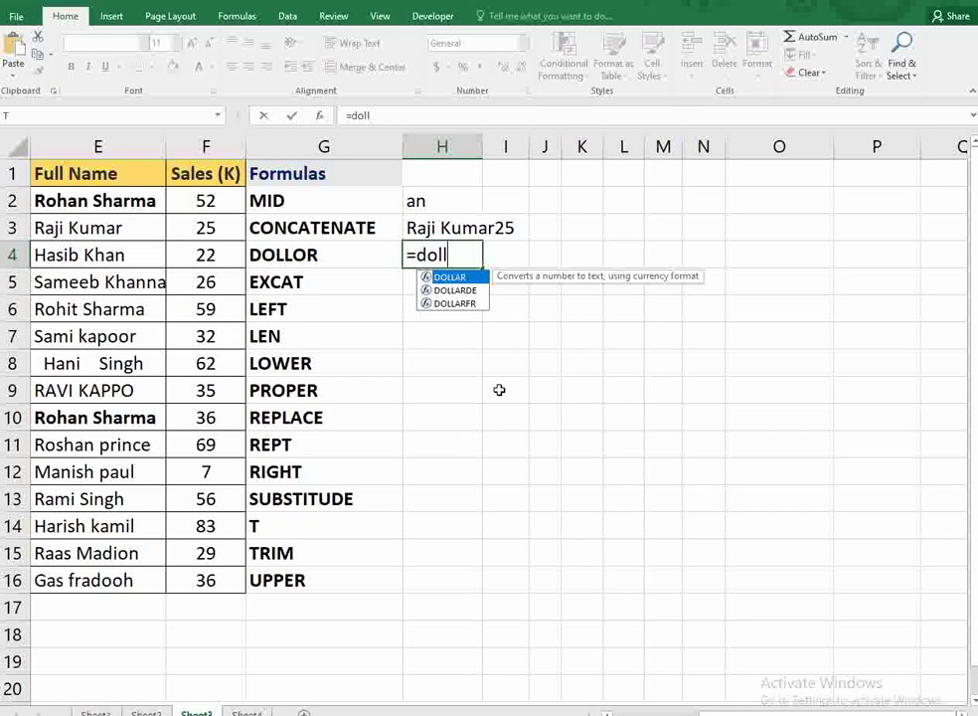
pyautogui.press('Tab')
pyautogui.click(221, 280)
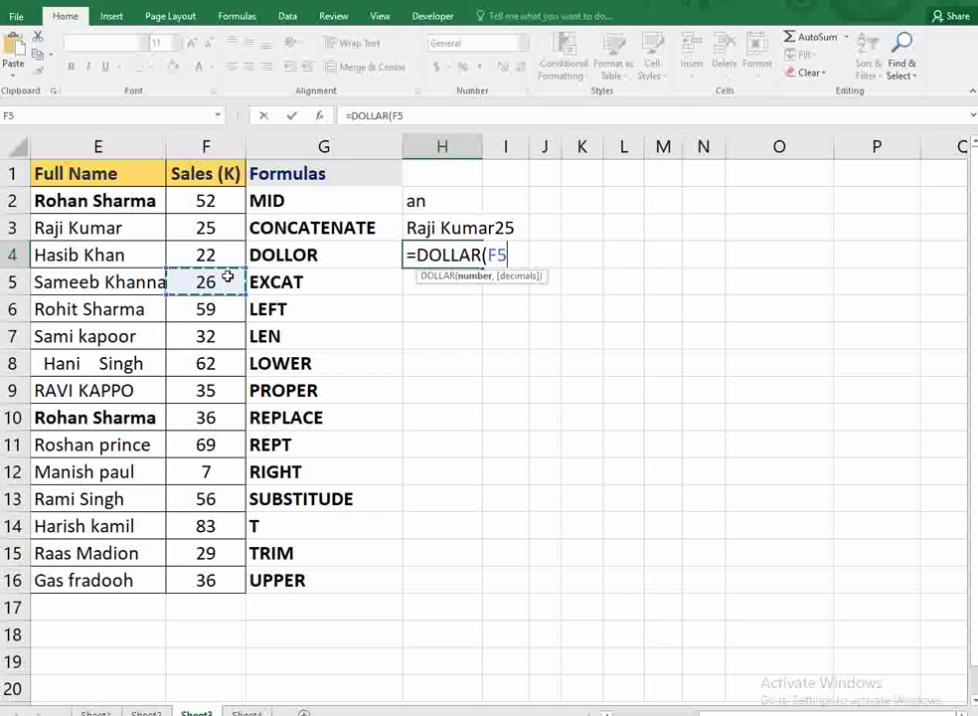
pyautogui.write(')')
pyautogui.press('Return')
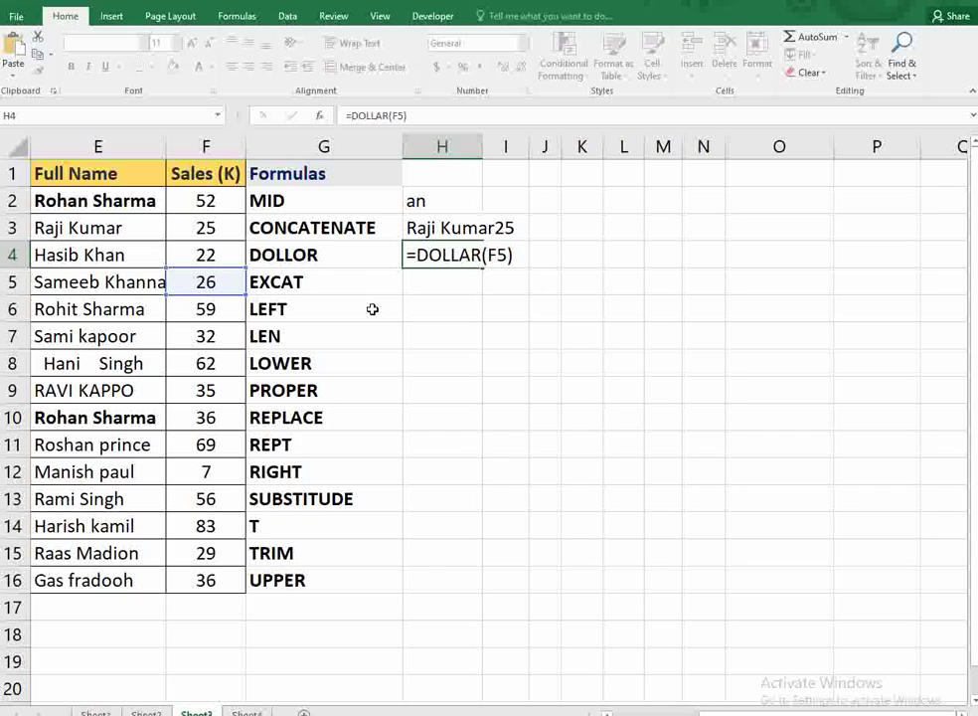
pyautogui.click(422, 257)
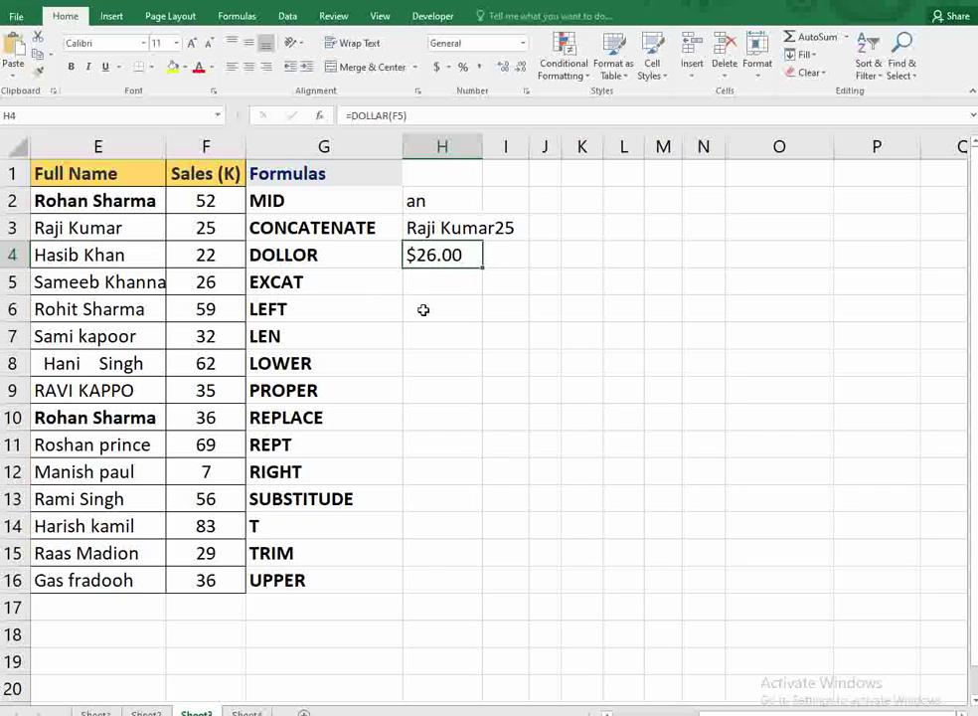
pyautogui.click(428, 284)
# - Enter =EXACT(E2,E10) in H5, comparing E2's name with E10 (returns TRUE)
pyautogui.write('=')
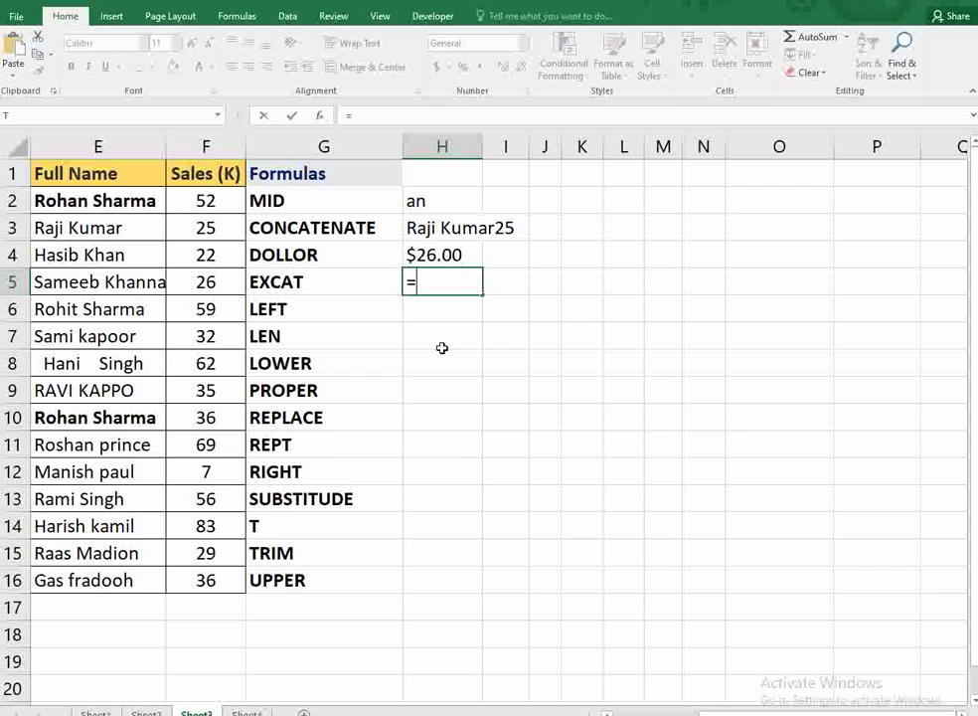
pyautogui.write('exa')
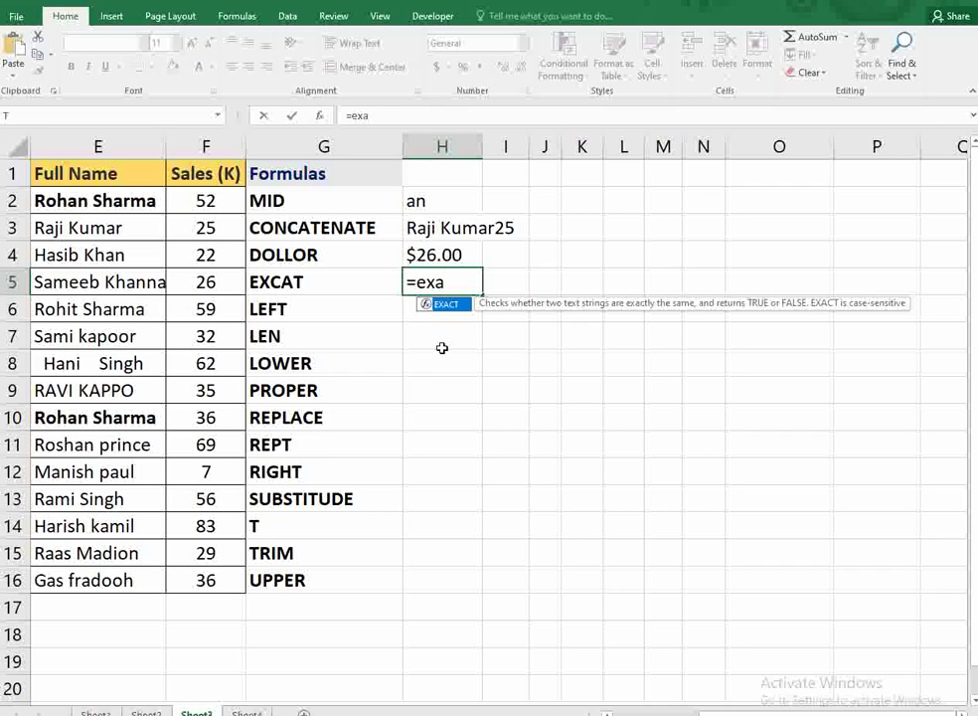
pyautogui.press('Tab')
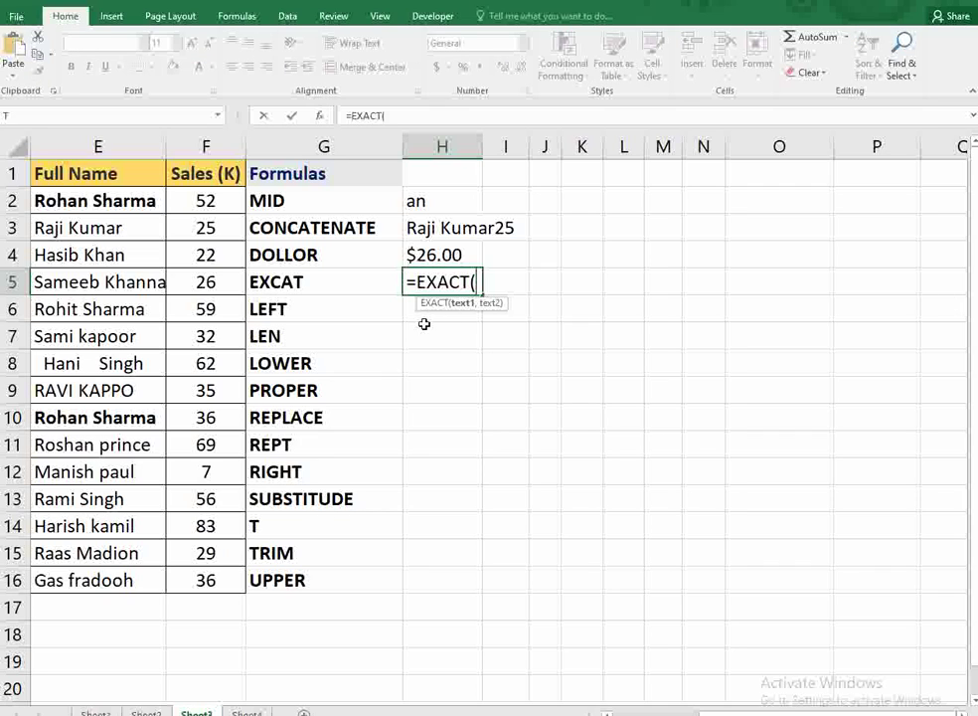
pyautogui.click(135, 200)
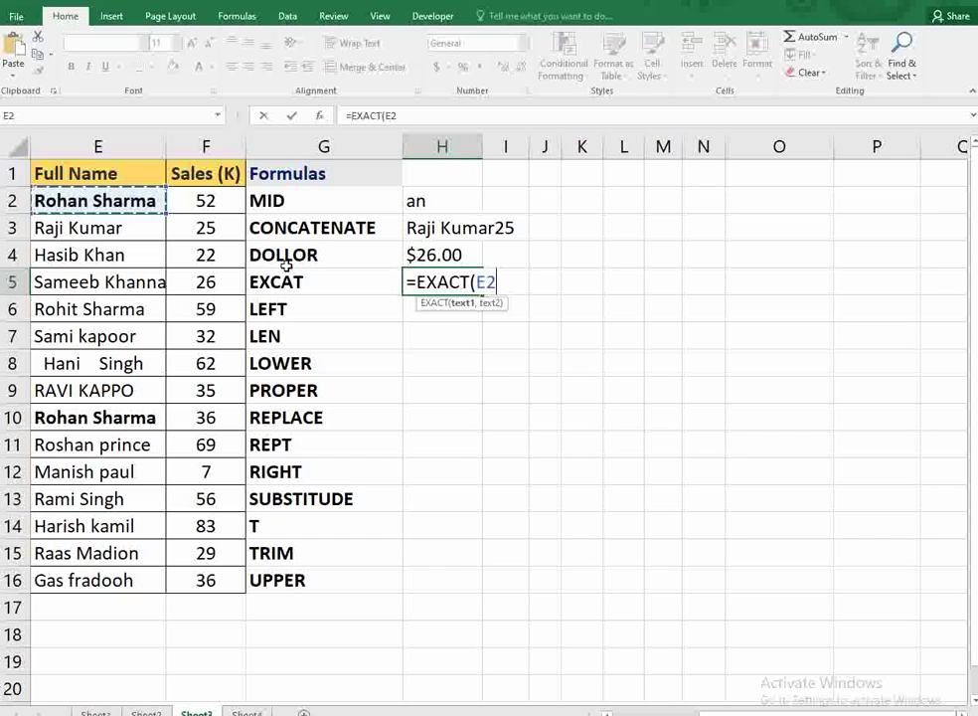
pyautogui.write(',')
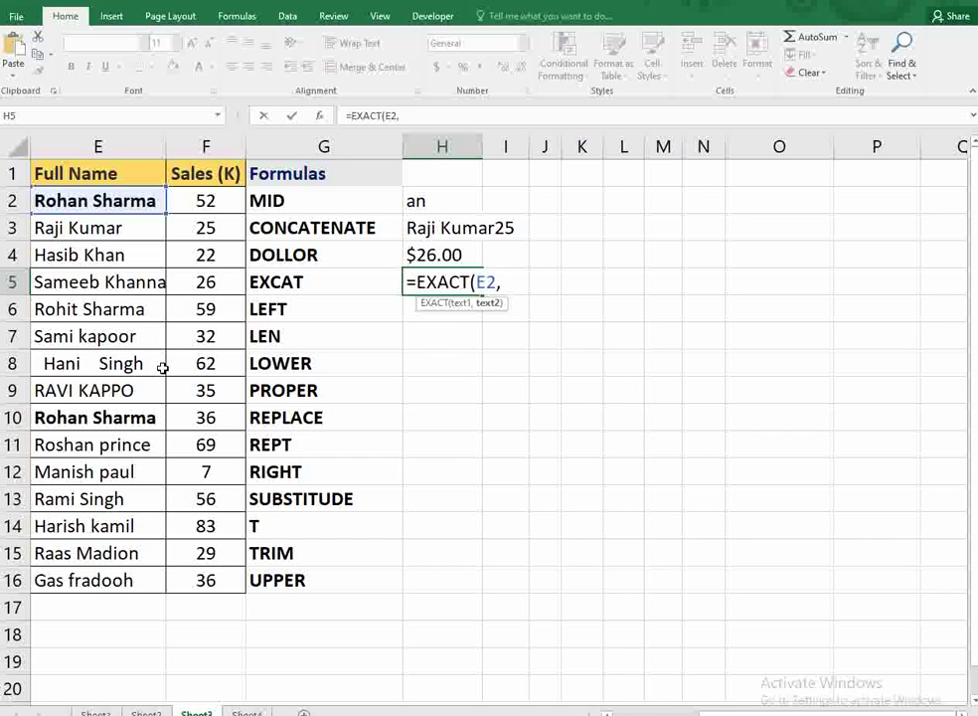
pyautogui.click(84, 417)
pyautogui.write(')')
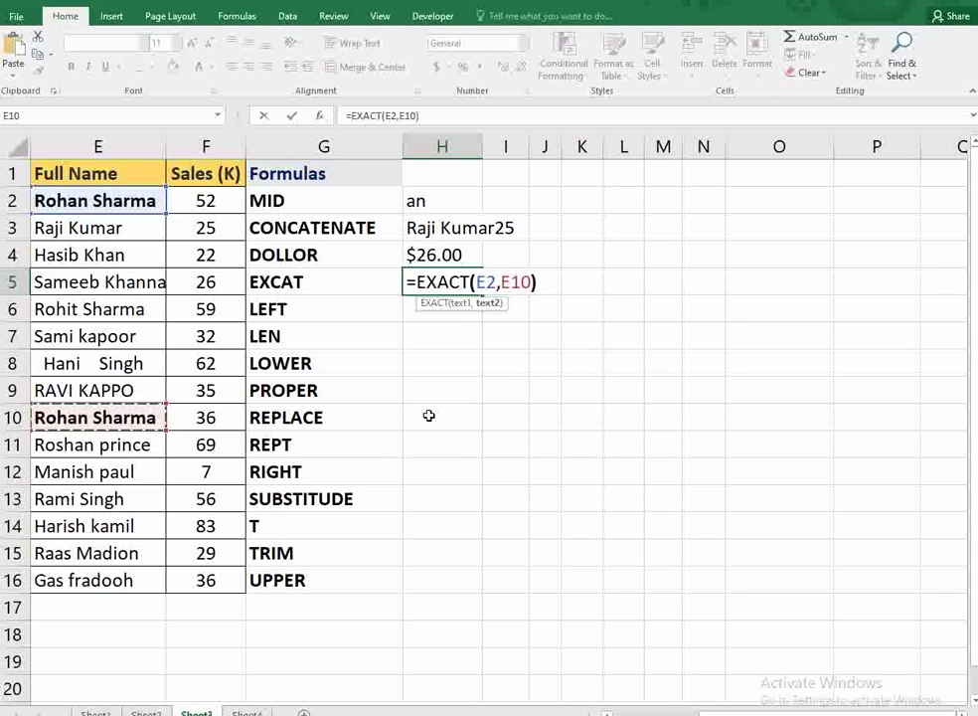
pyautogui.press('Return')
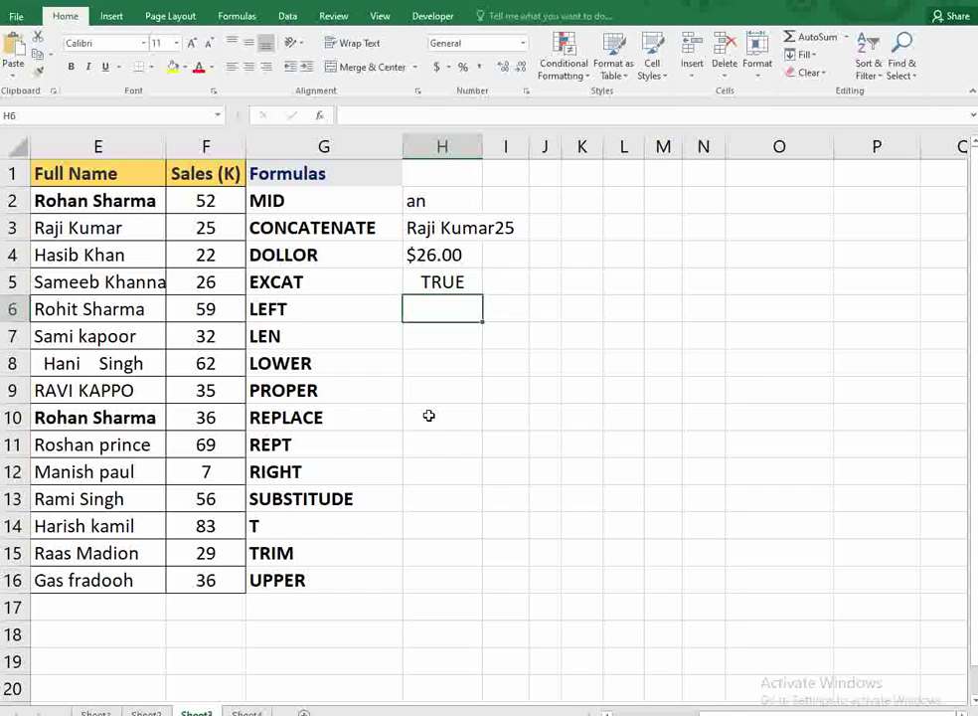
# - Change H5's second EXACT reference from E10 to E7 so it returns FALSE
pyautogui.click(441, 282)
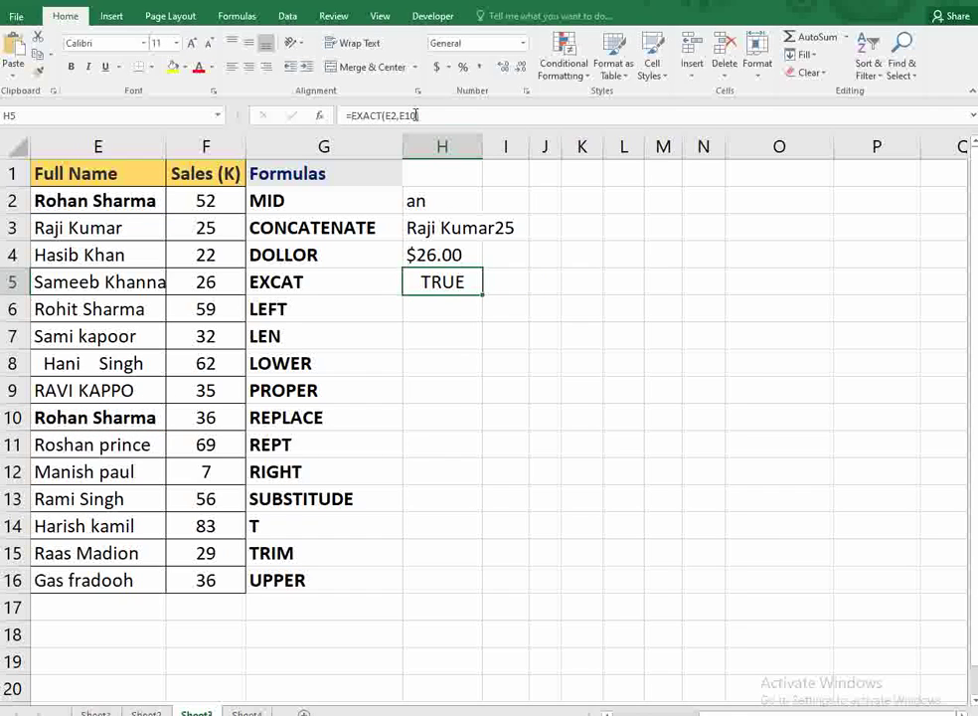
pyautogui.press('F2')
pyautogui.press('BackSpace')
pyautogui.press('BackSpace')
pyautogui.press('BackSpace')
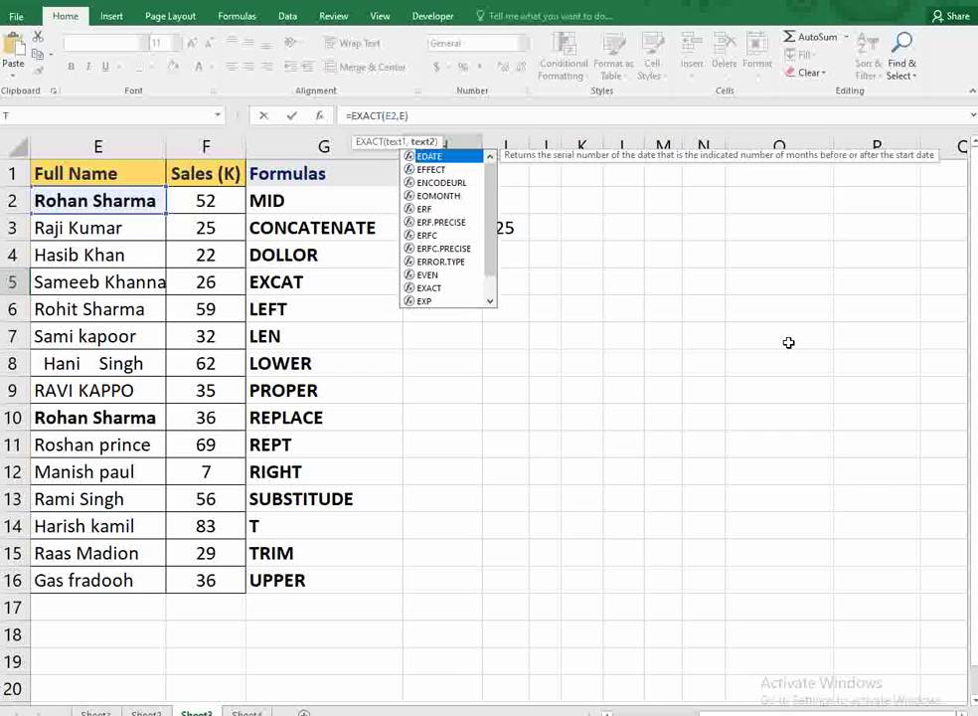
pyautogui.press('BackSpace')
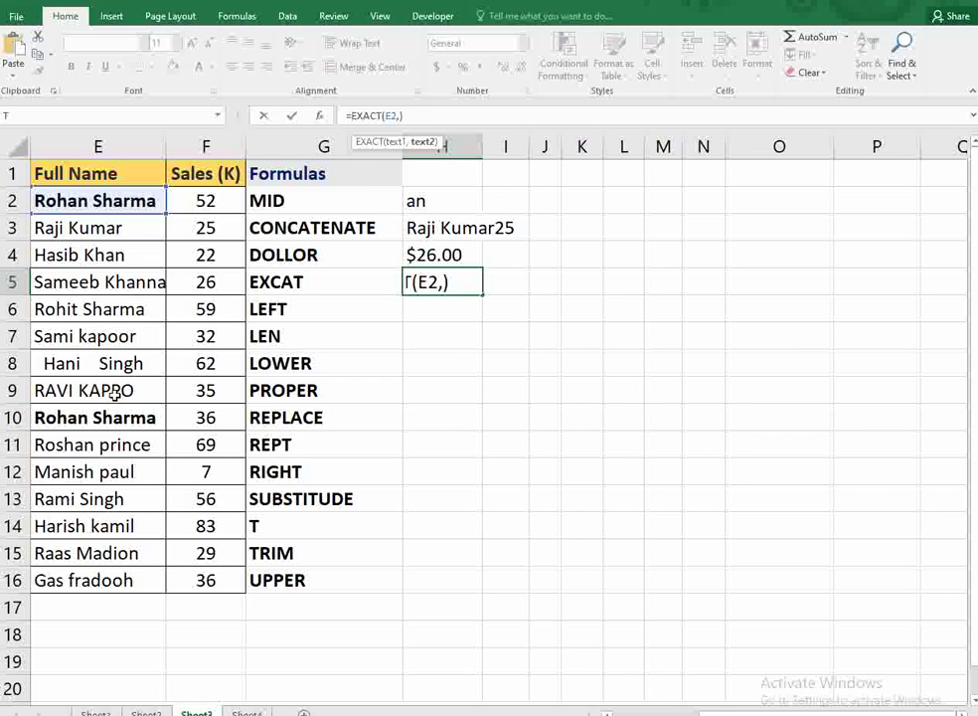
pyautogui.click(89, 336)
pyautogui.press('Return')
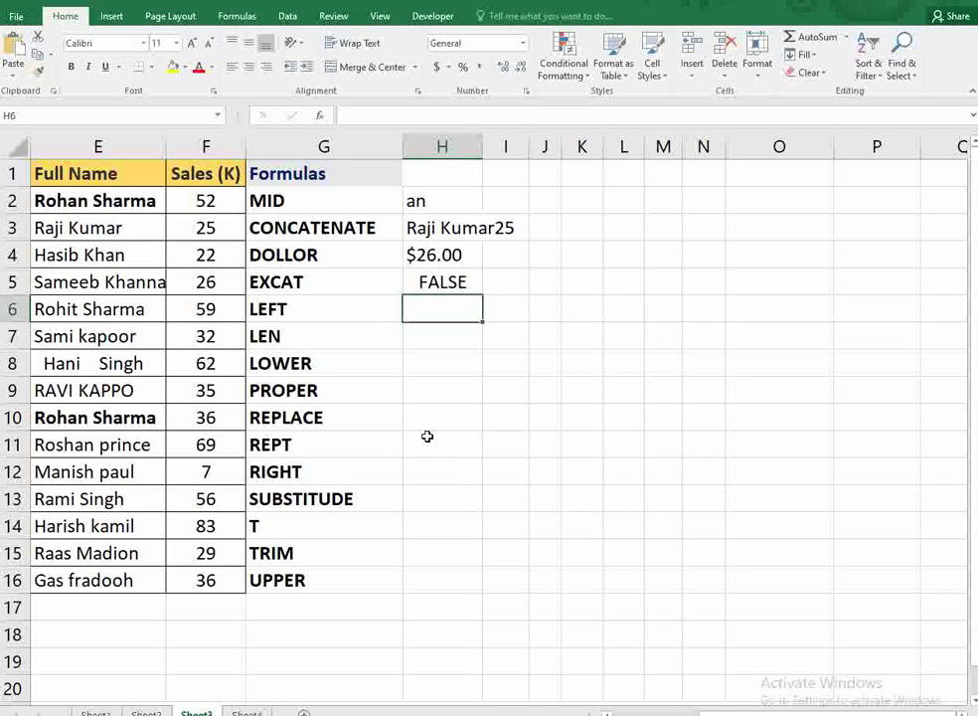
# - Enter =LEFT(E6,4) in H6 to return "Rohi"
pyautogui.write('=')
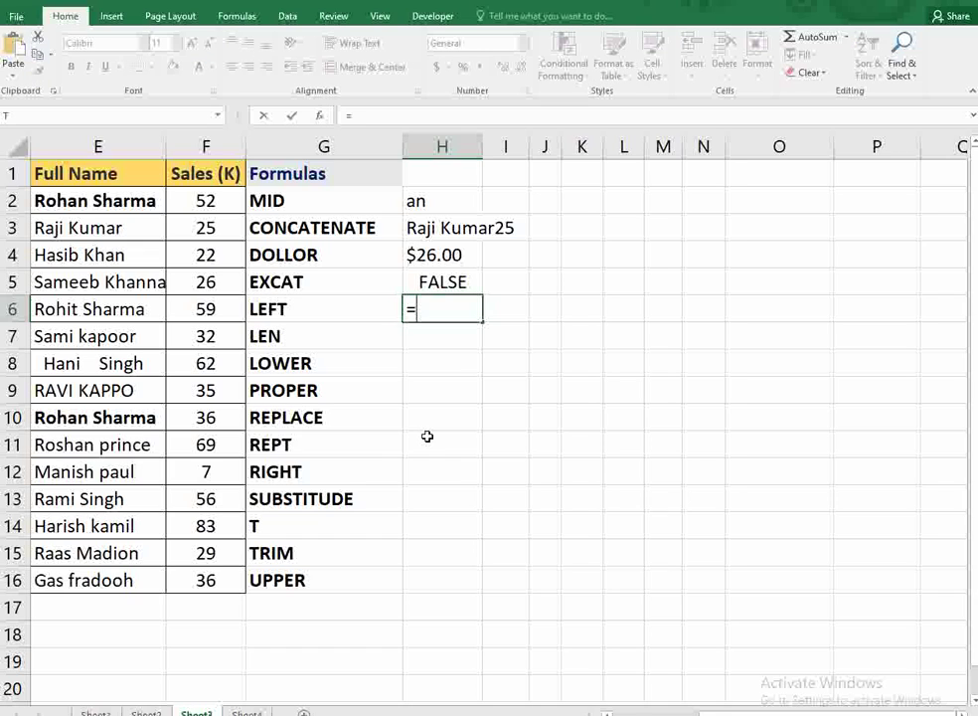
pyautogui.write('left')
pyautogui.press('Tab')
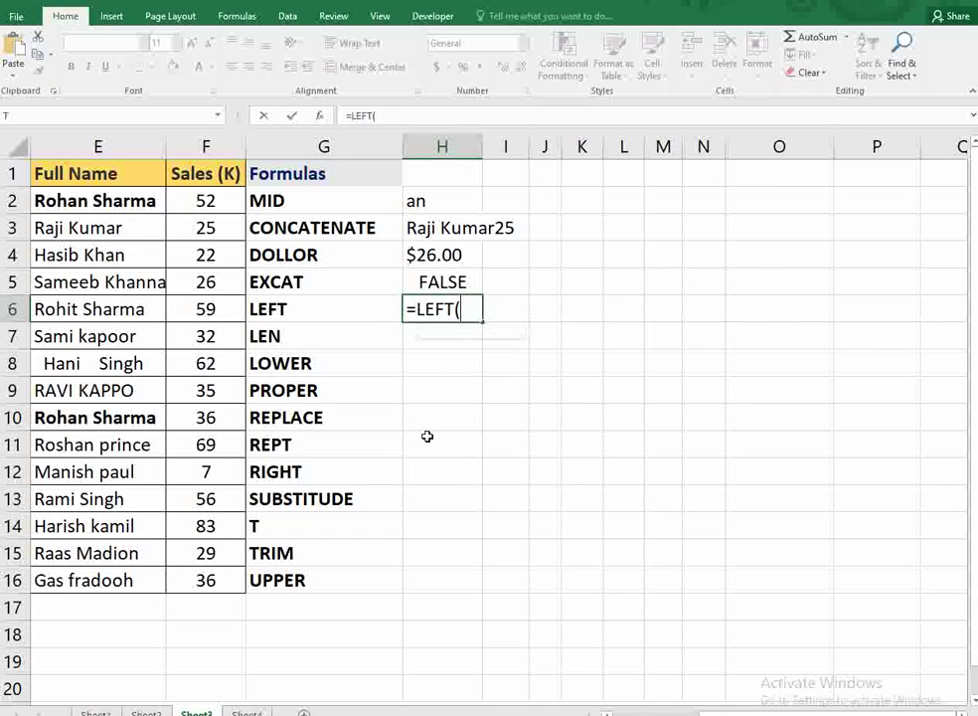
pyautogui.click(79, 298)
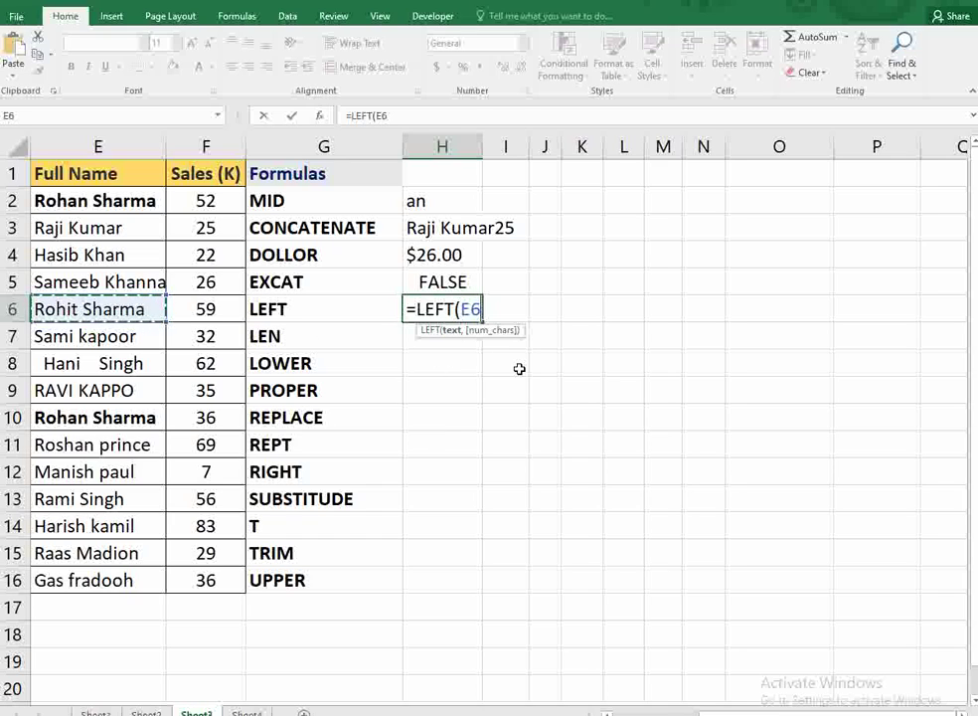
pyautogui.write(',')
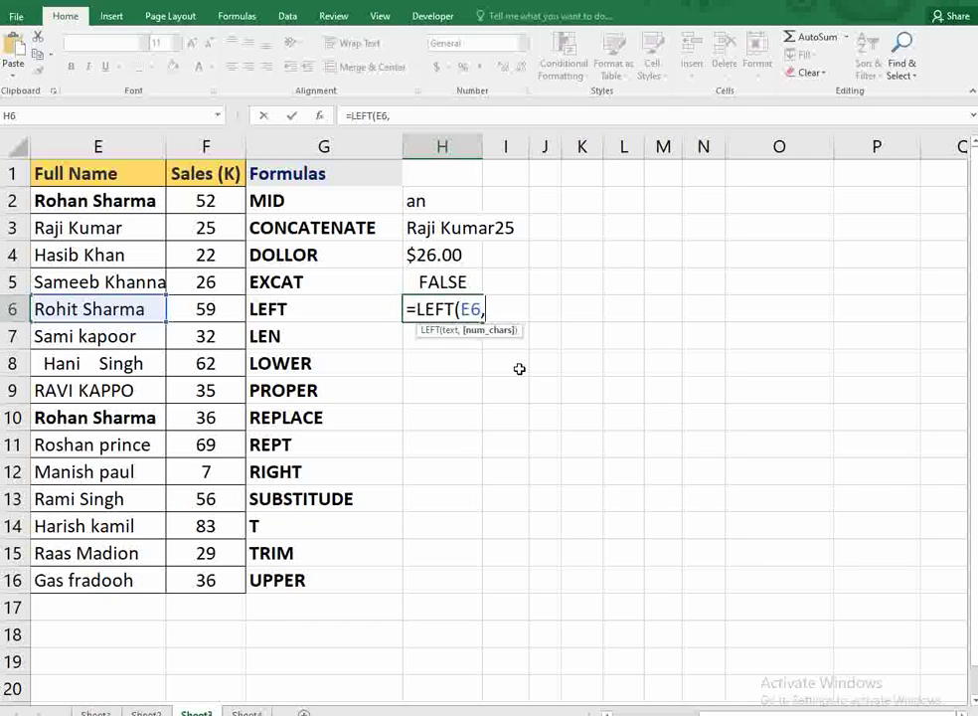
pyautogui.write('4)')
pyautogui.press('Return')
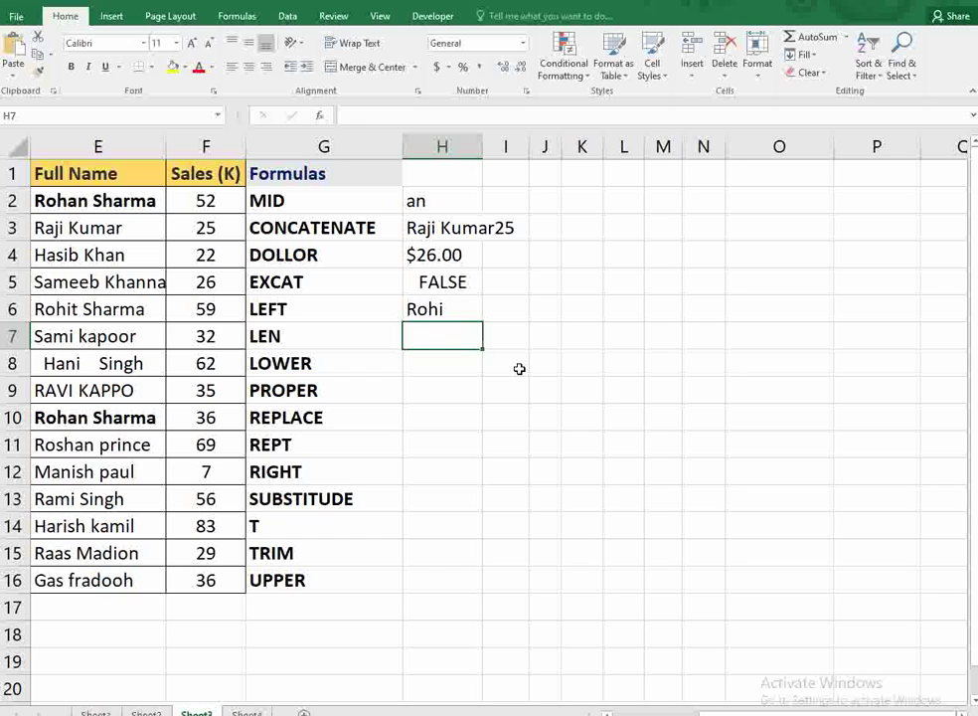
# - Enter =LEN(E7) in H7, returning 11 characters
pyautogui.write('=len')
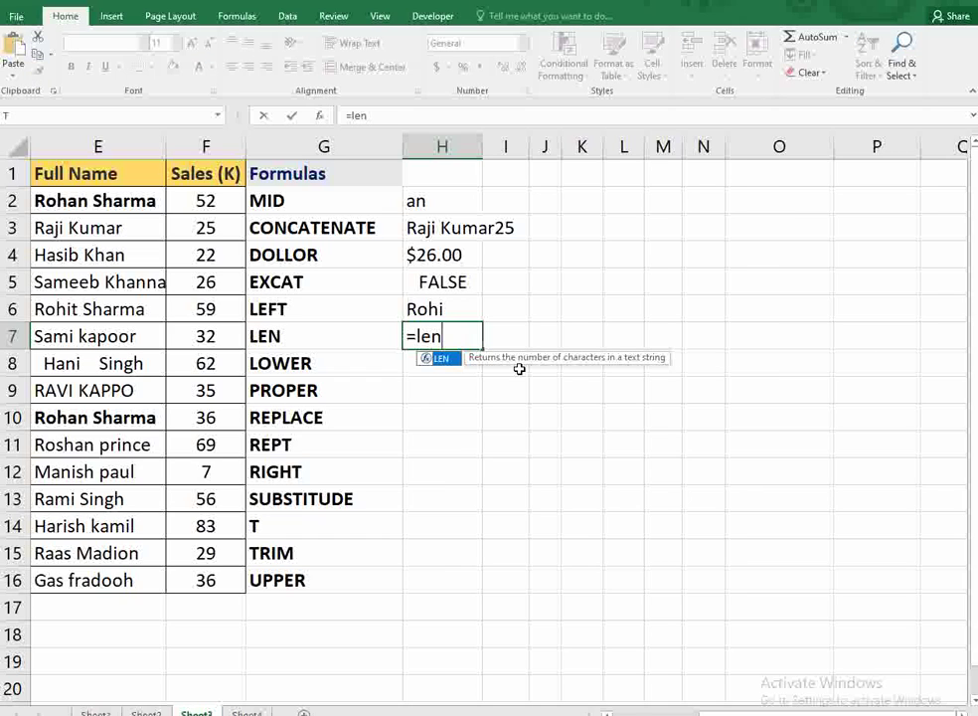
pyautogui.write('(')
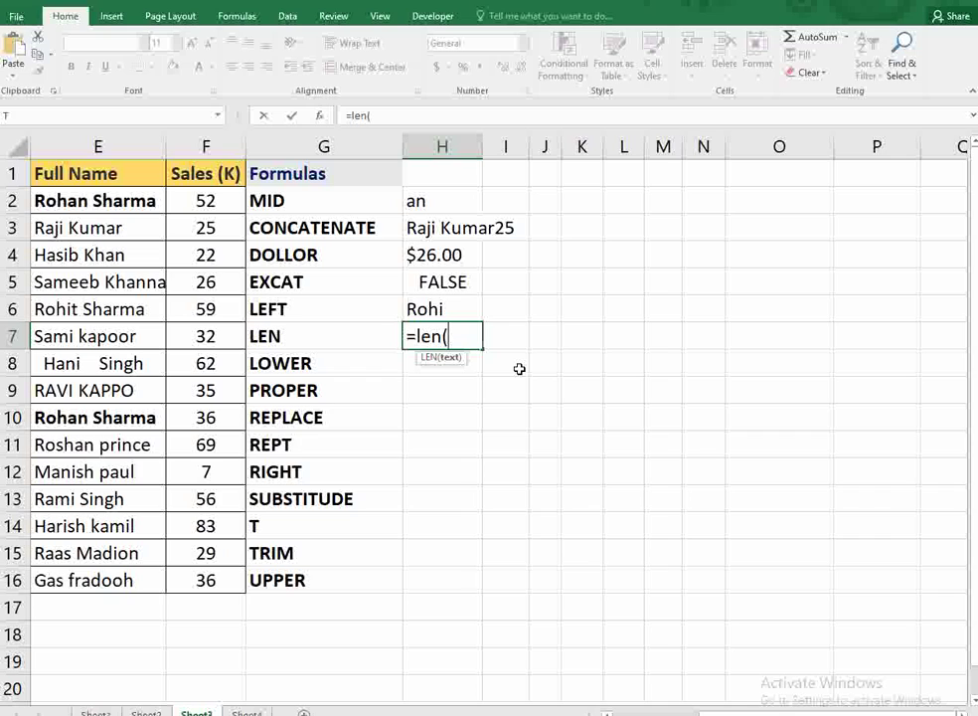
pyautogui.click(80, 338)
pyautogui.write(')')
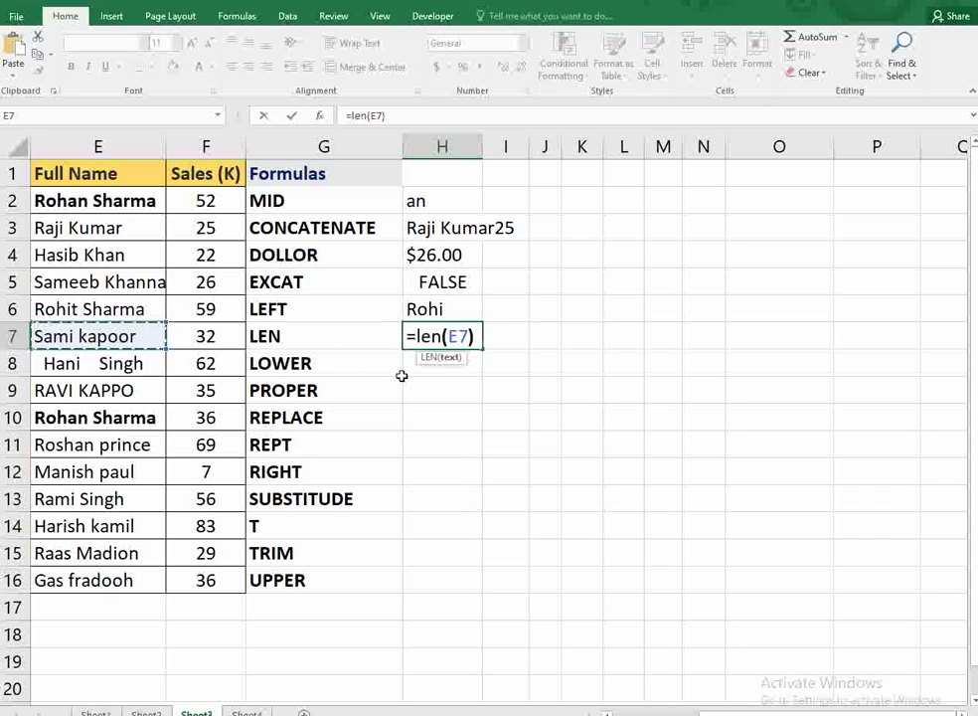
pyautogui.press('Return')
pyautogui.click(468, 336)
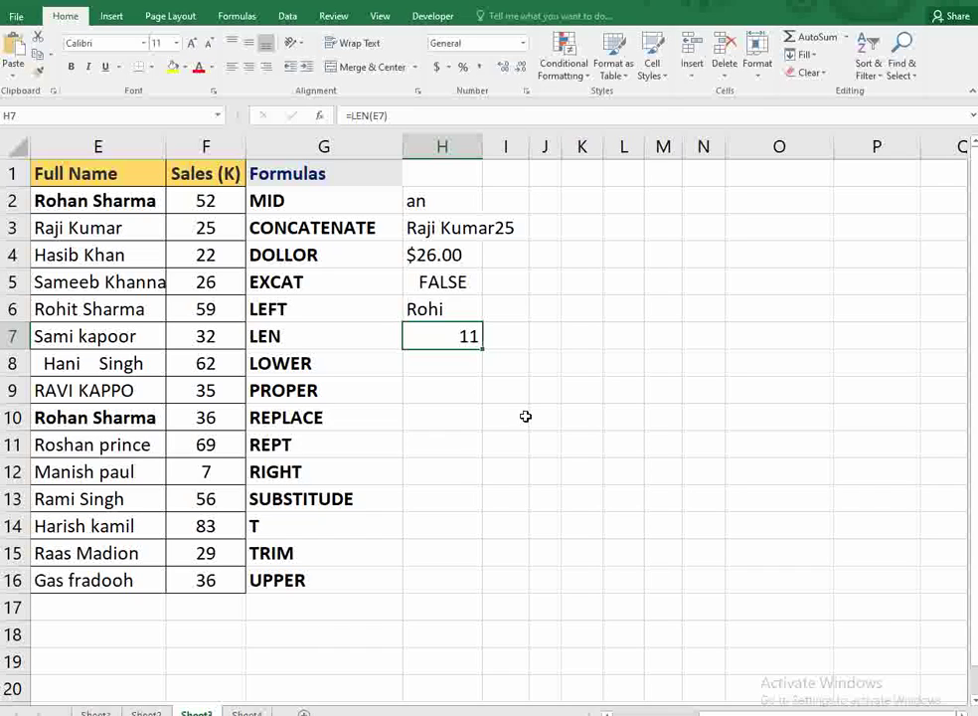
# - Enter =LOWER(E9) in H8 to show the all-caps name in lowercase
pyautogui.click(449, 364)
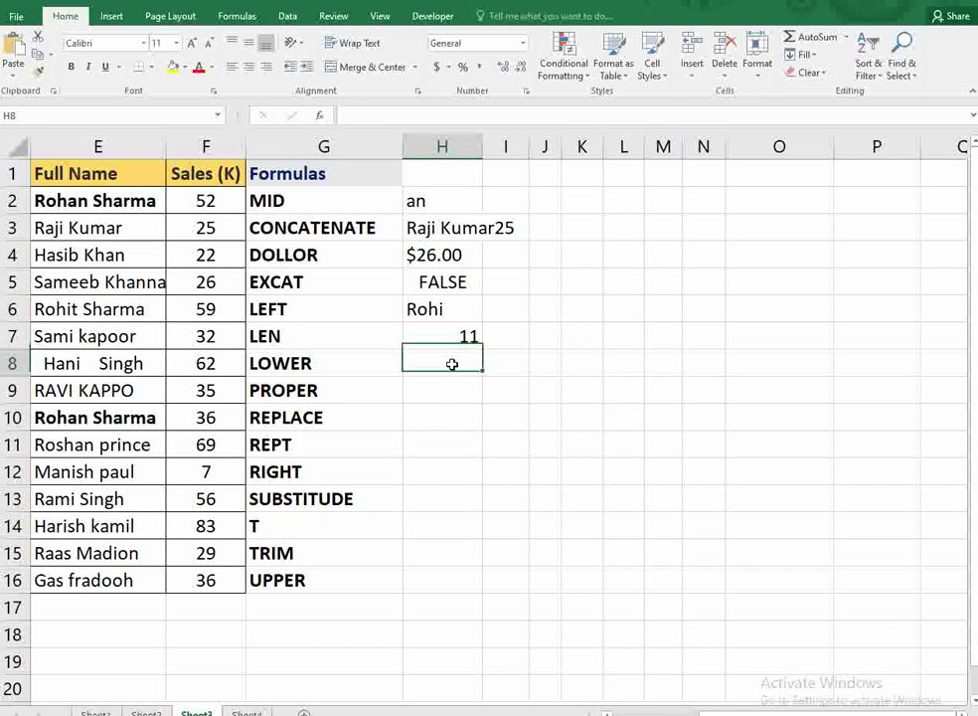
pyautogui.write('=l')
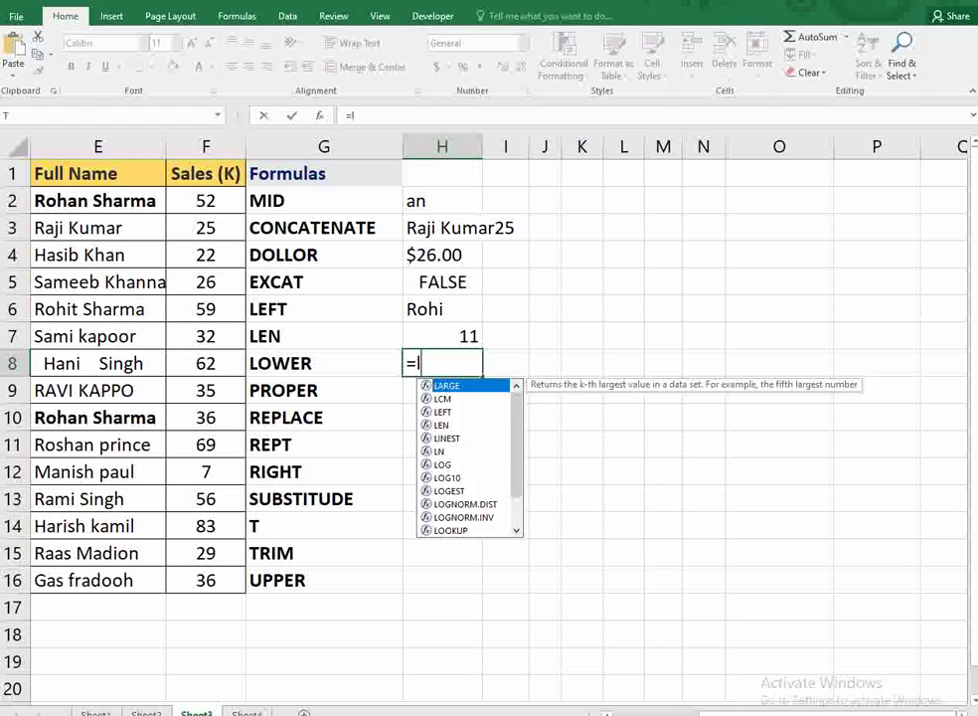
pyautogui.write('ower')
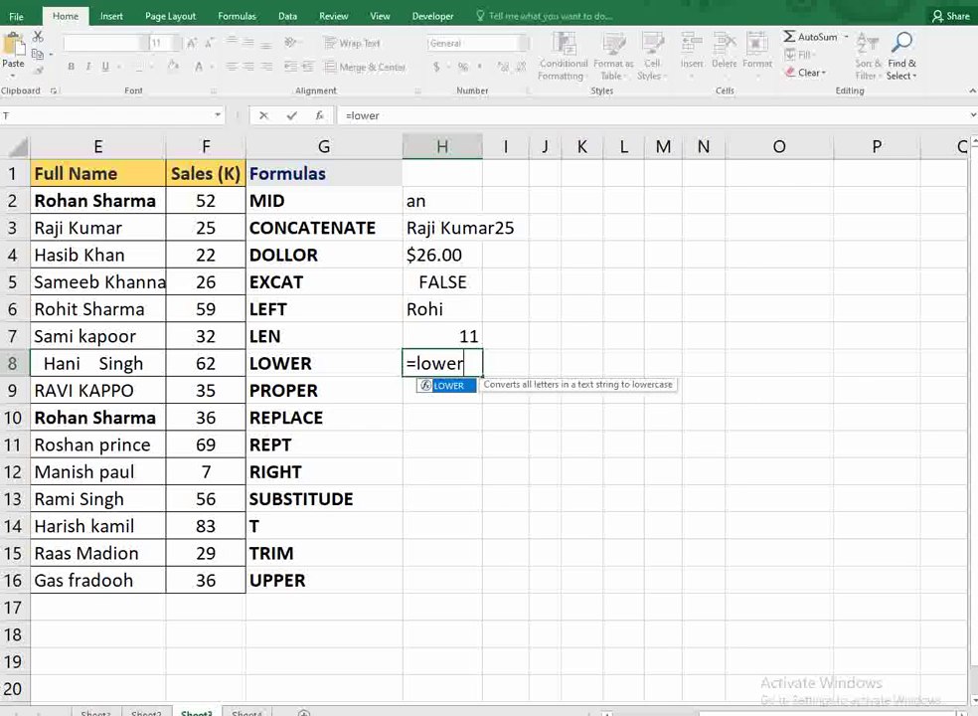
pyautogui.write('(')
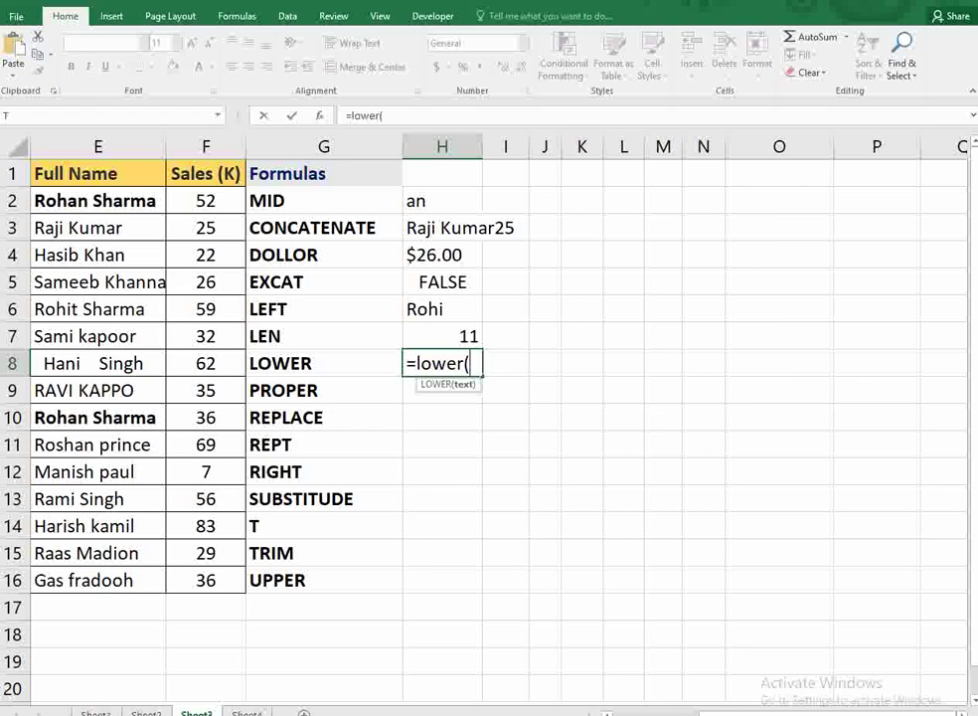
pyautogui.click(100, 391)
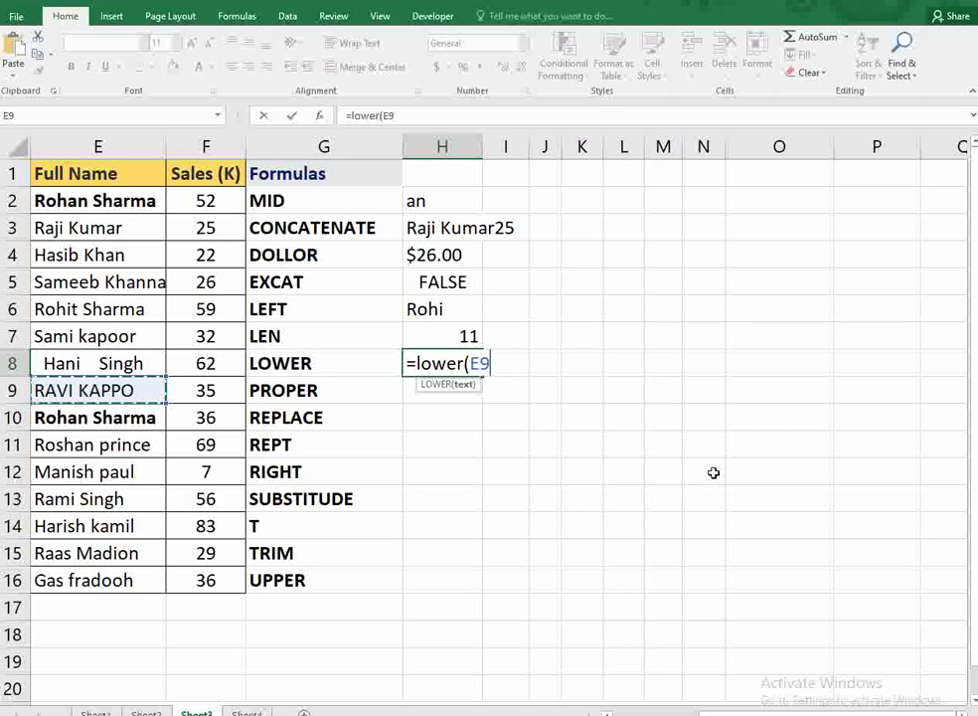
pyautogui.press('Return')
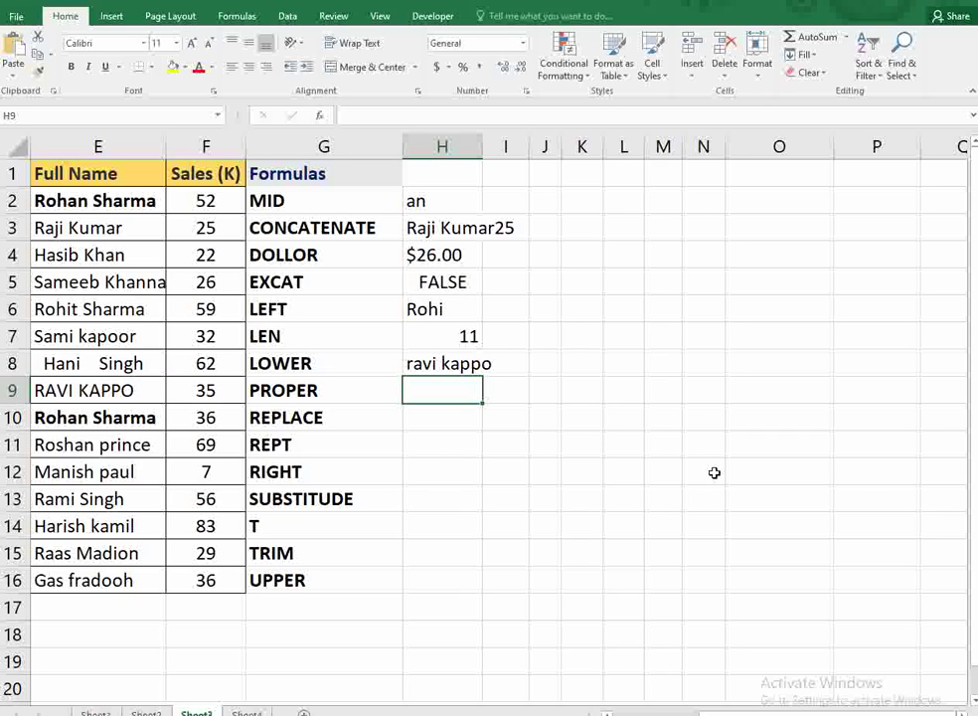
pyautogui.write('=')
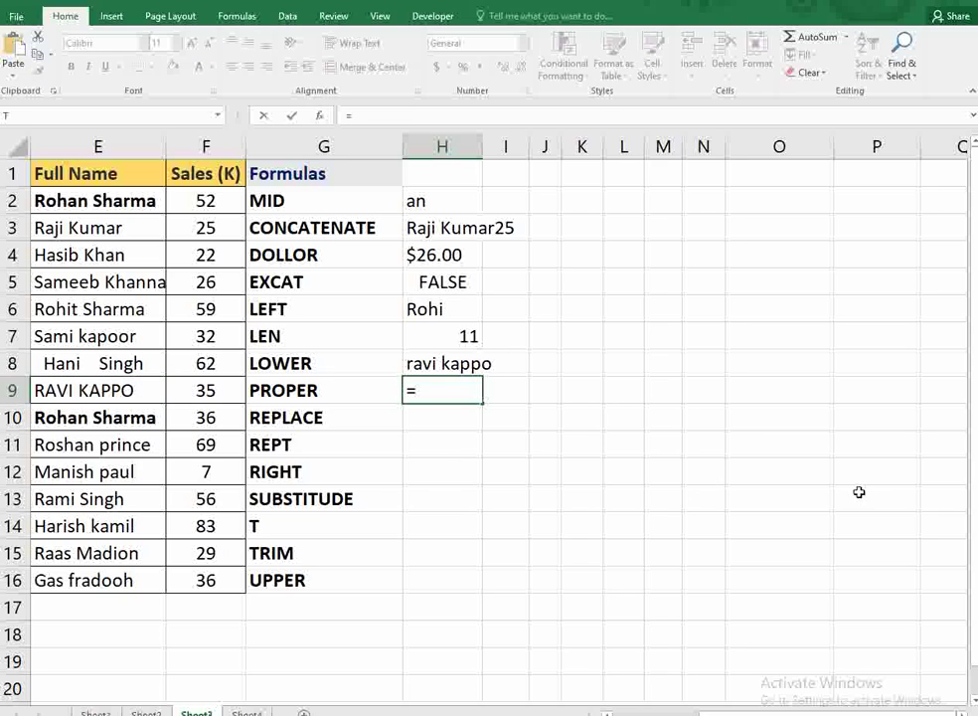
pyautogui.write('prope')
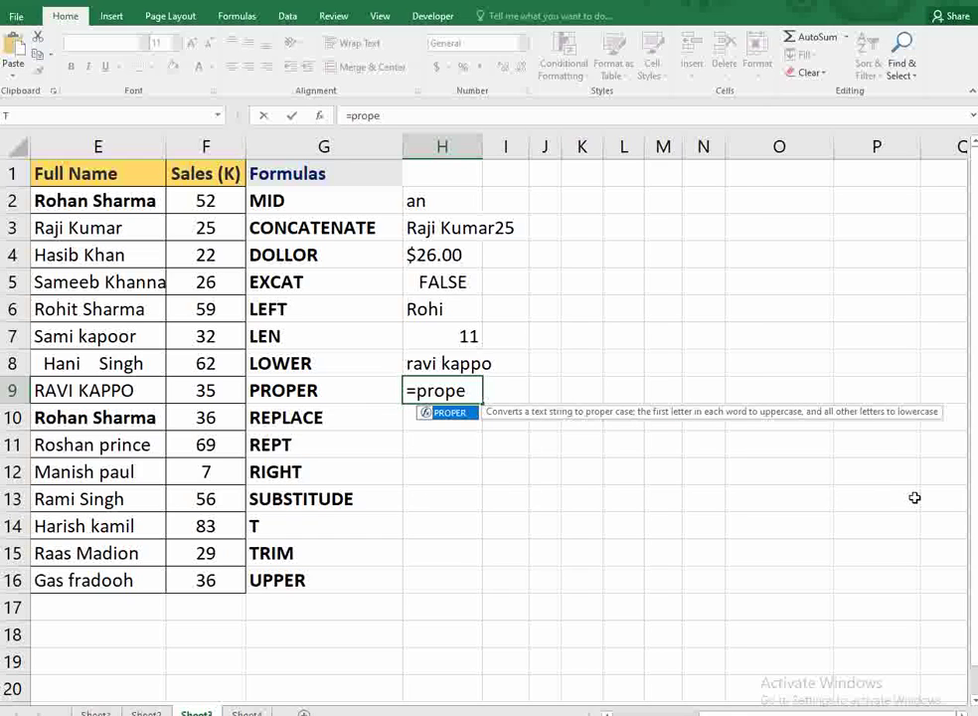
pyautogui.write('r(')
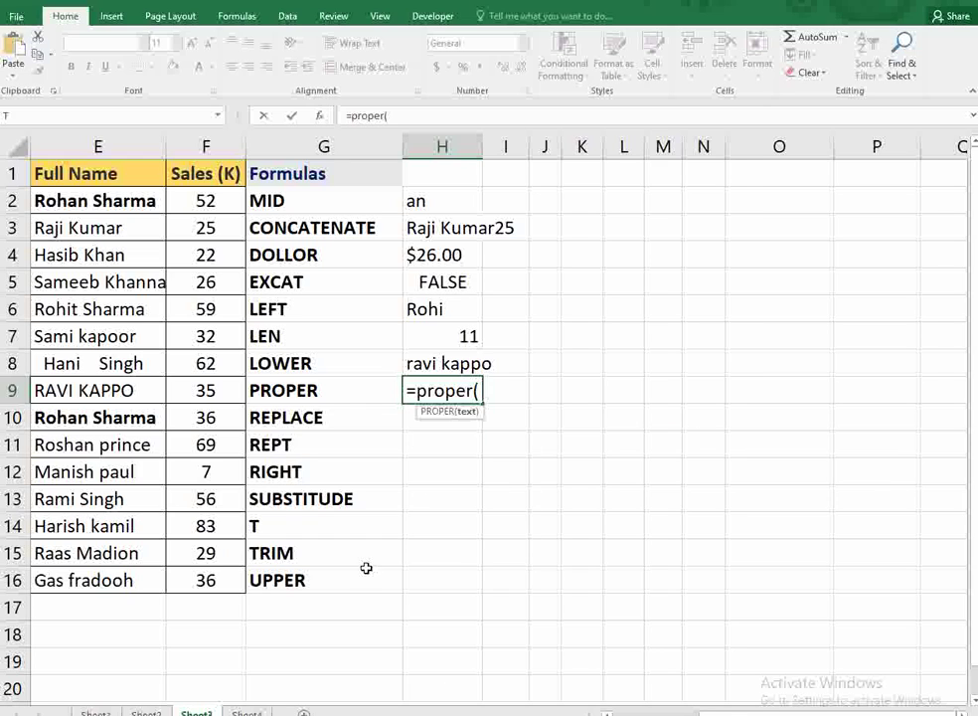
pyautogui.click(110, 389)
pyautogui.write(')')
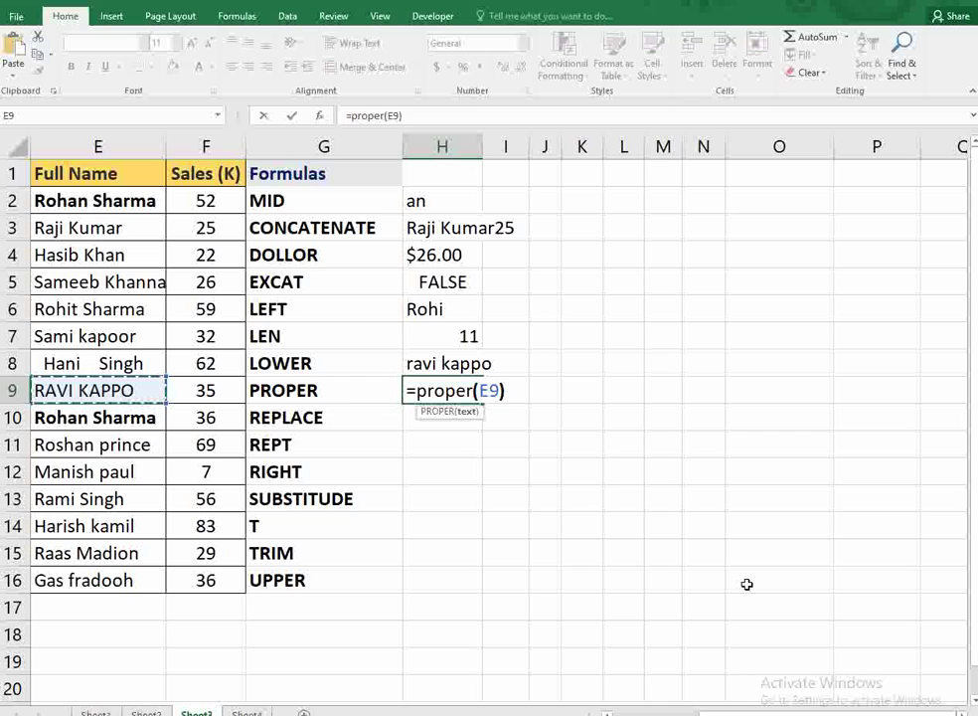
pyautogui.press('Return')
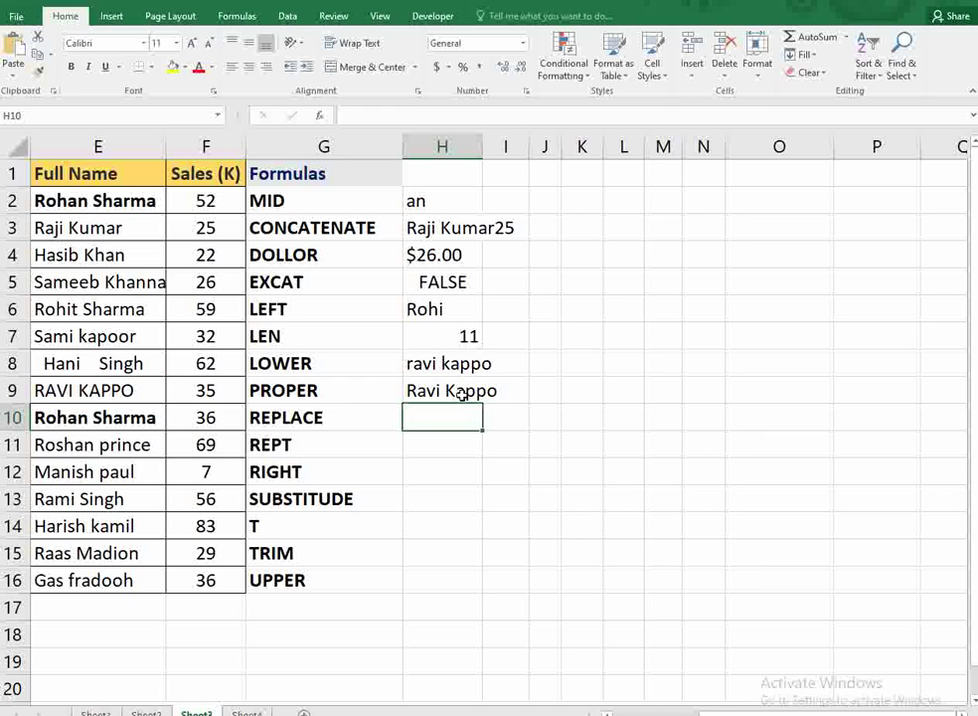
pyautogui.write('=')
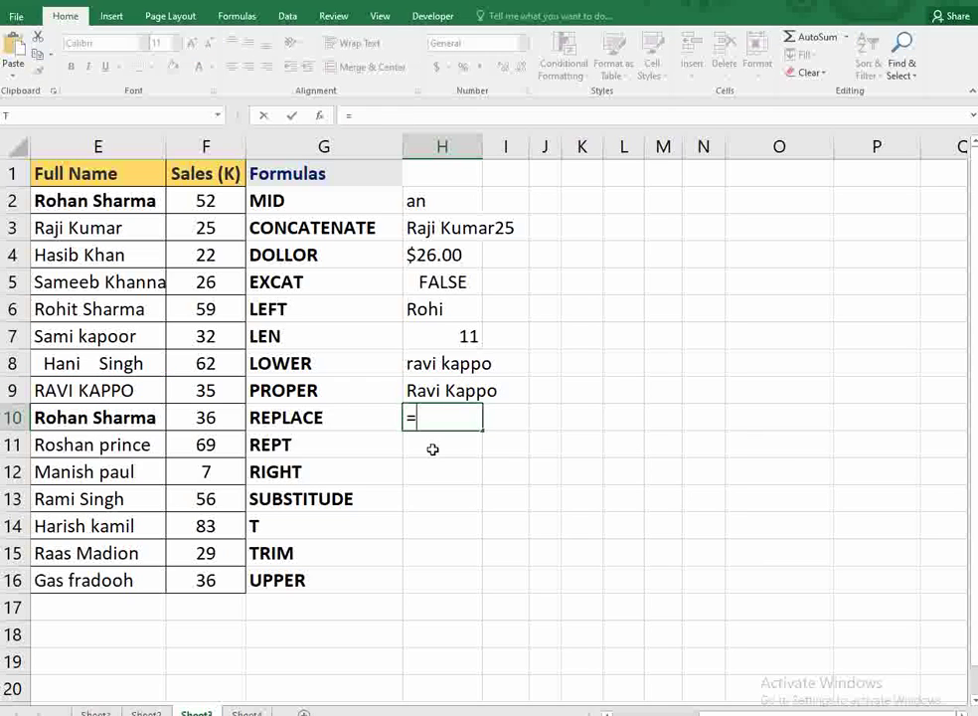
pyautogui.write('replace')
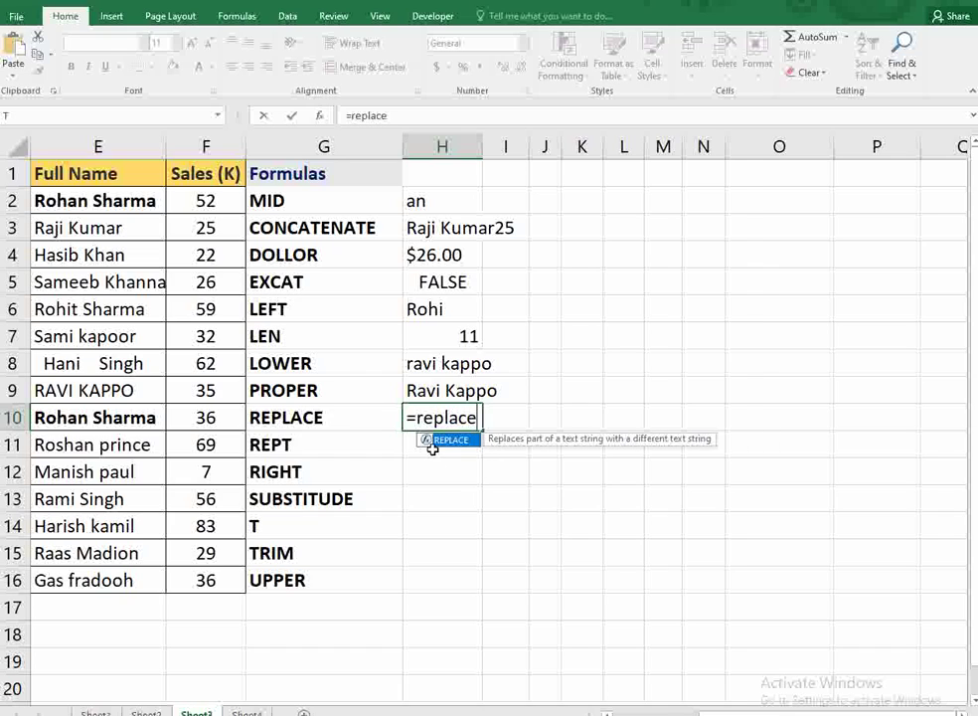
pyautogui.write('(')
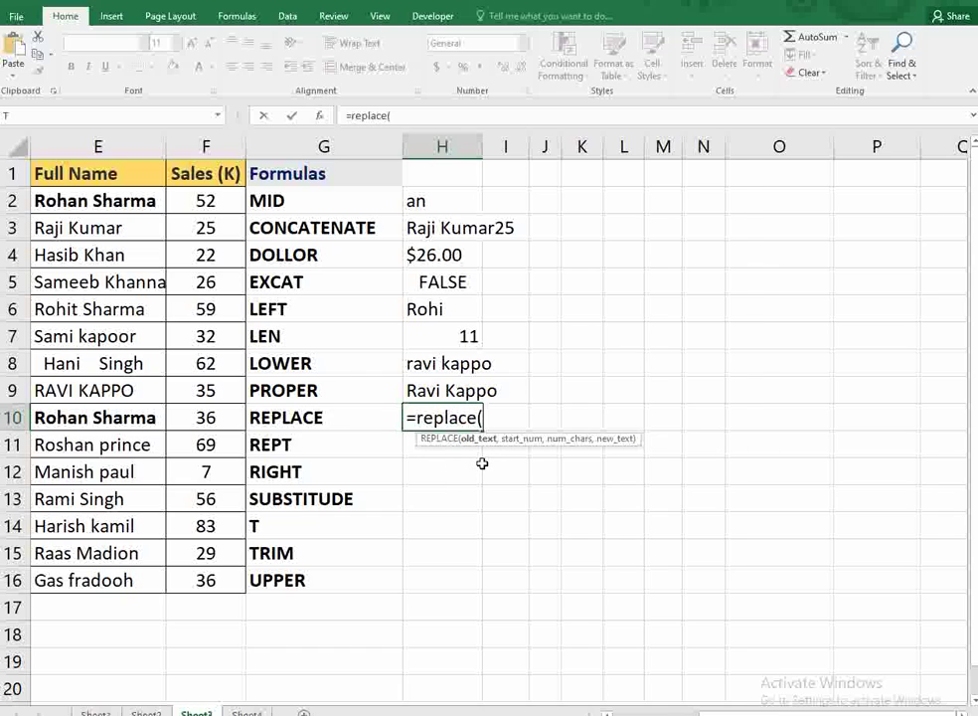
pyautogui.click(144, 415)
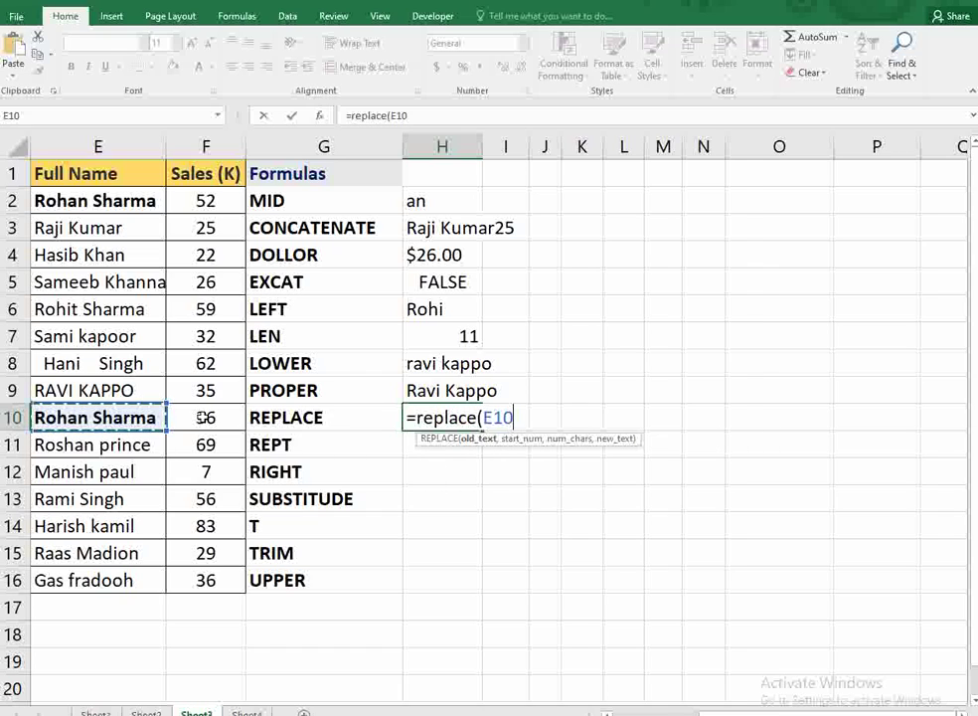
pyautogui.write(',')
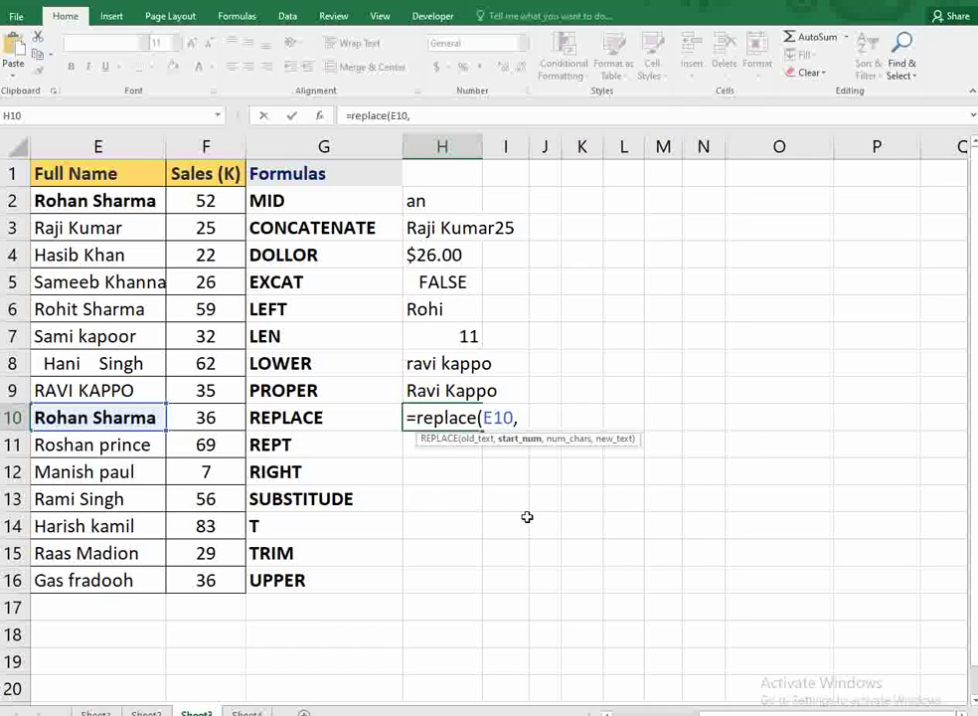
pyautogui.write('1,')
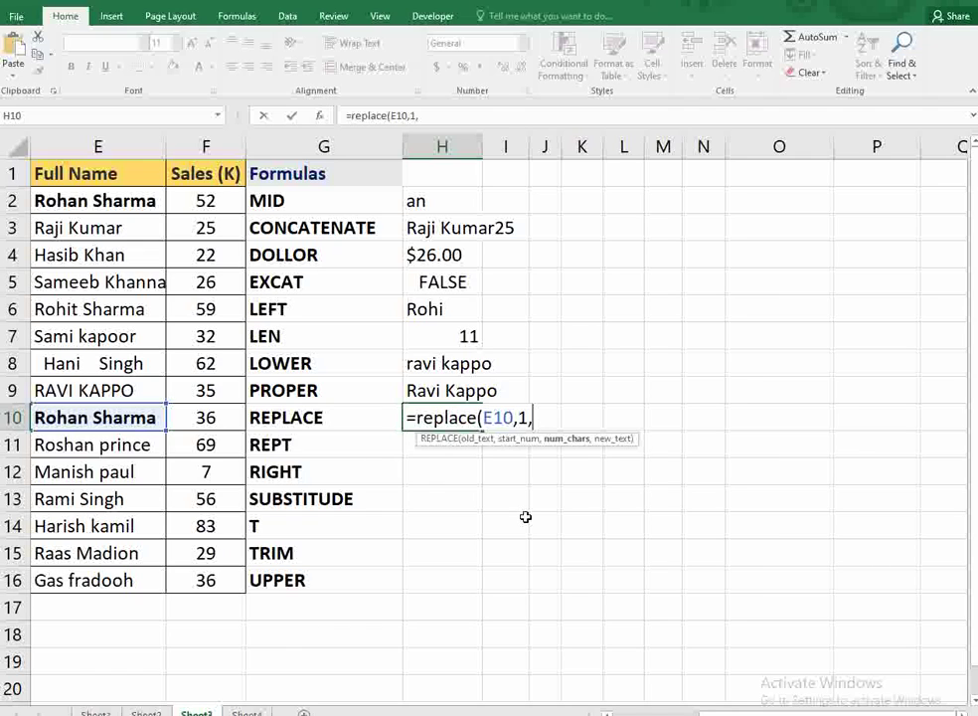
pyautogui.write('3,')
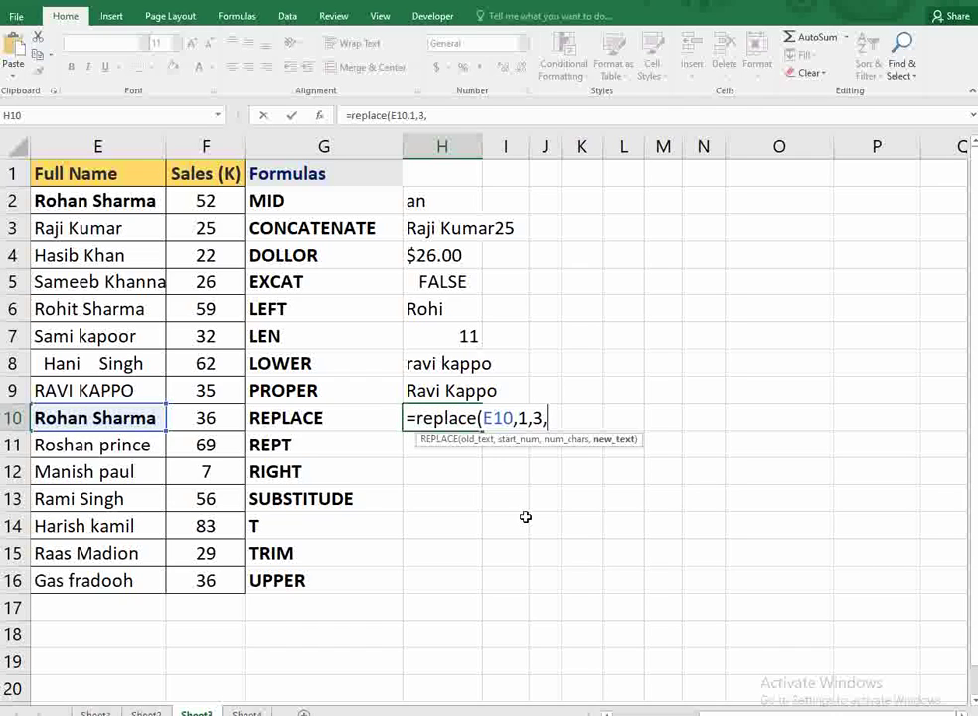
pyautogui.write('"koo")')
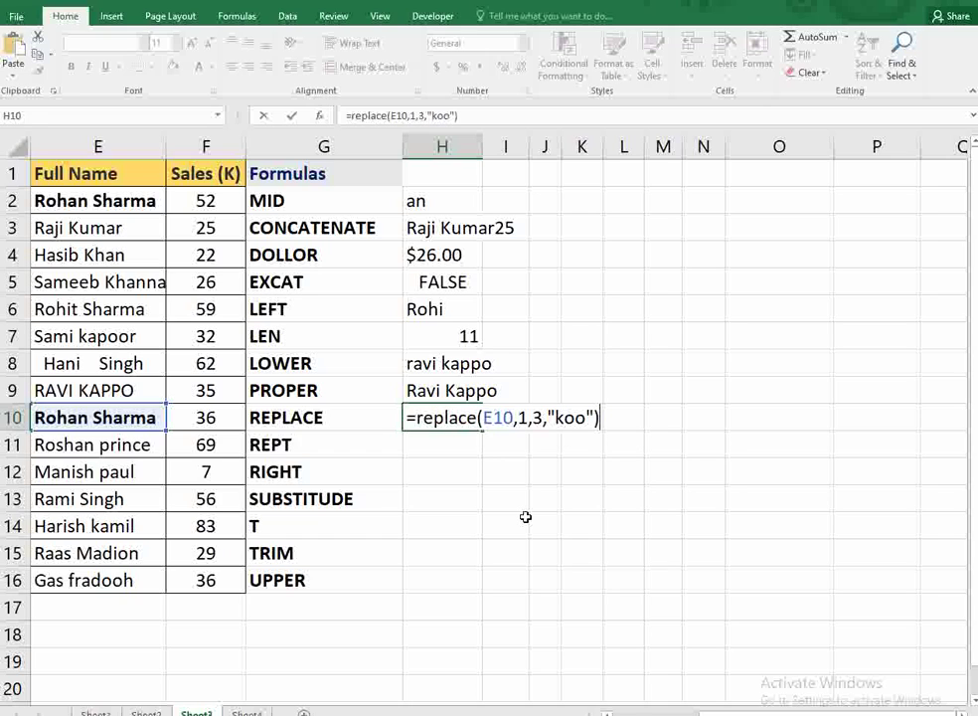
pyautogui.press('Return')
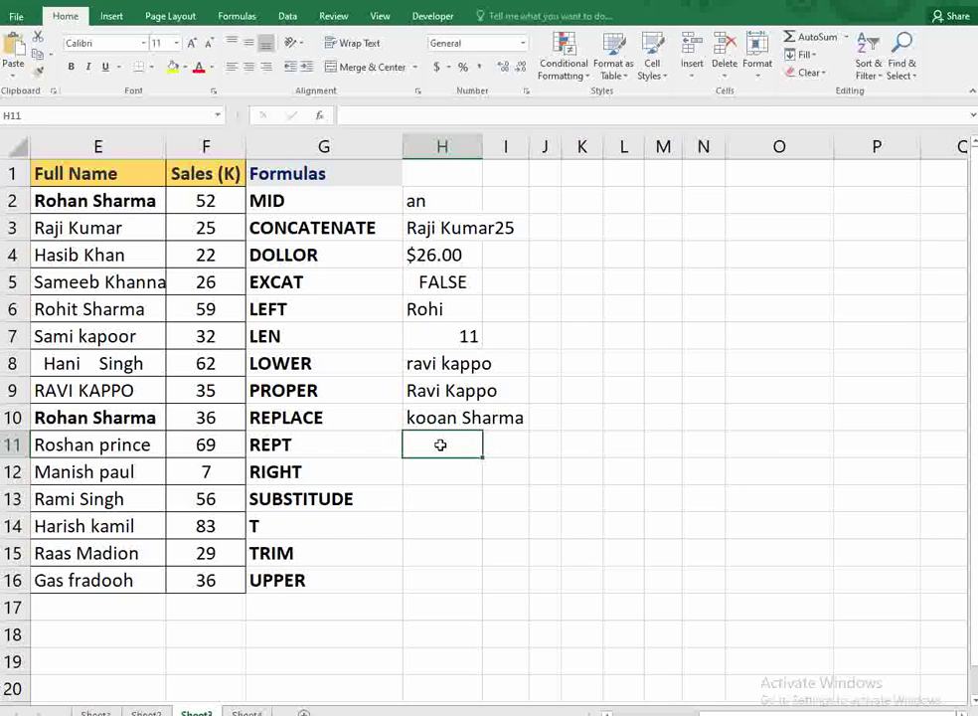
# - Enter =REPT("$",F4) in H11, repeating the dollar sign 22 times
pyautogui.click(104, 420)
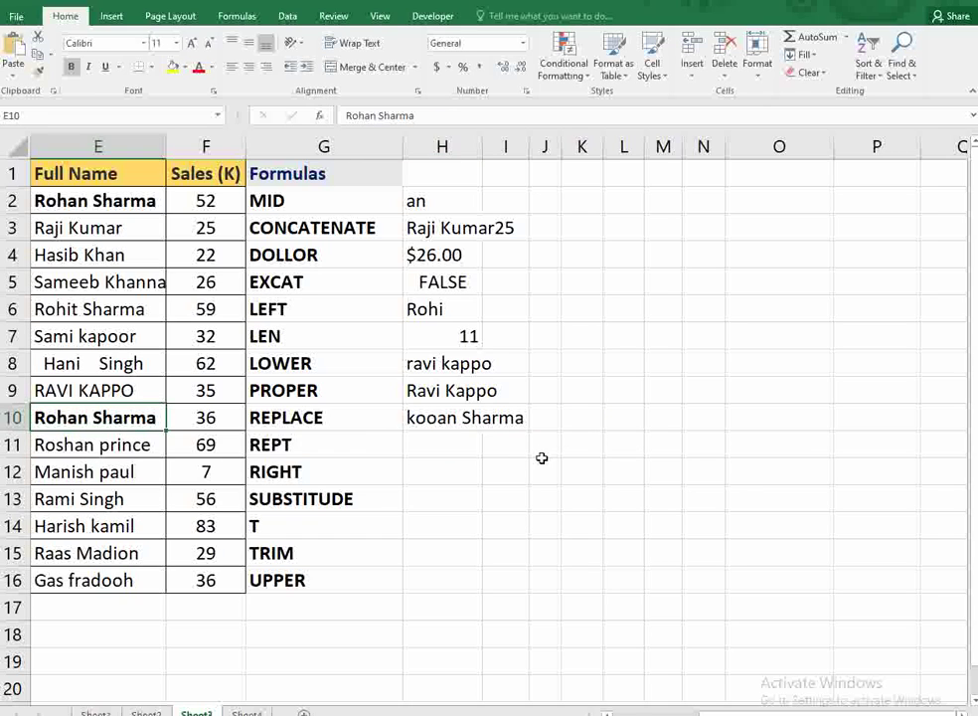
pyautogui.click(426, 443)
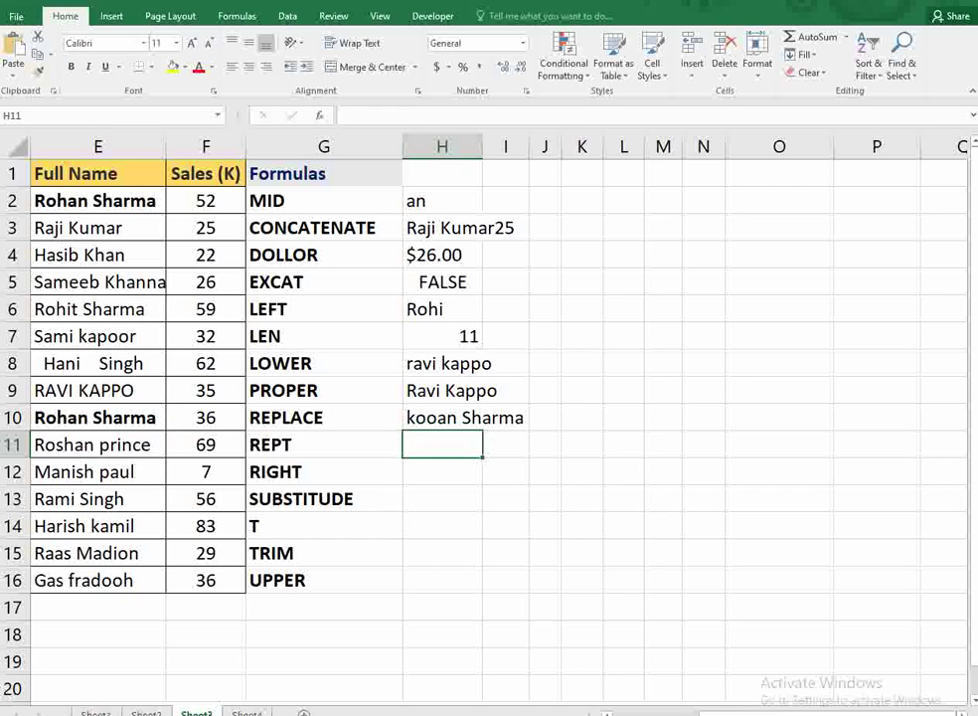
pyautogui.write('=rep')
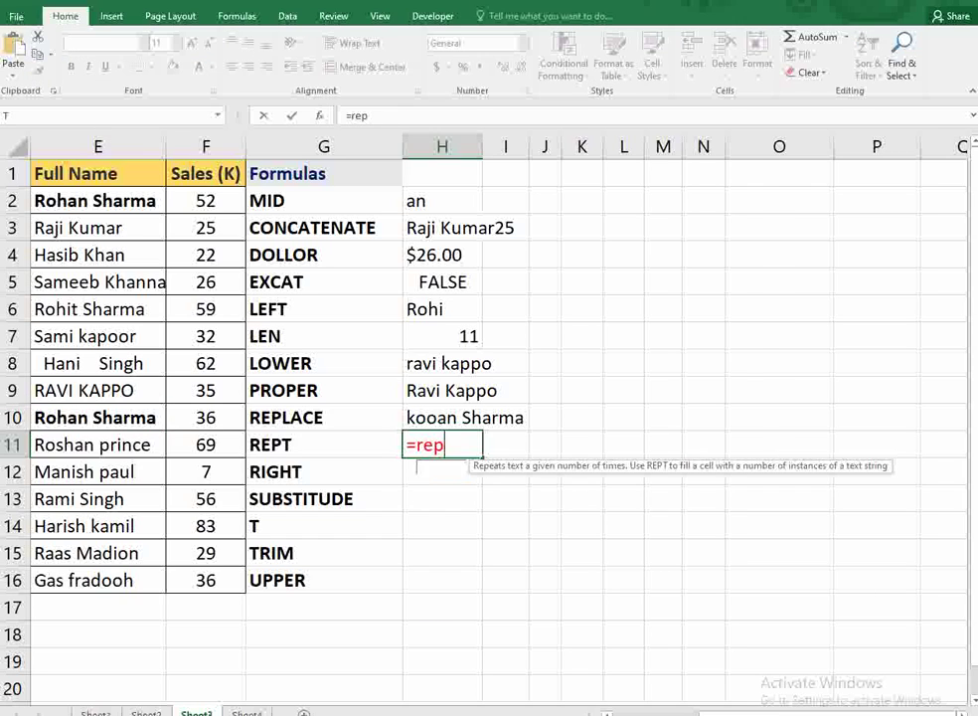
pyautogui.write('t(')
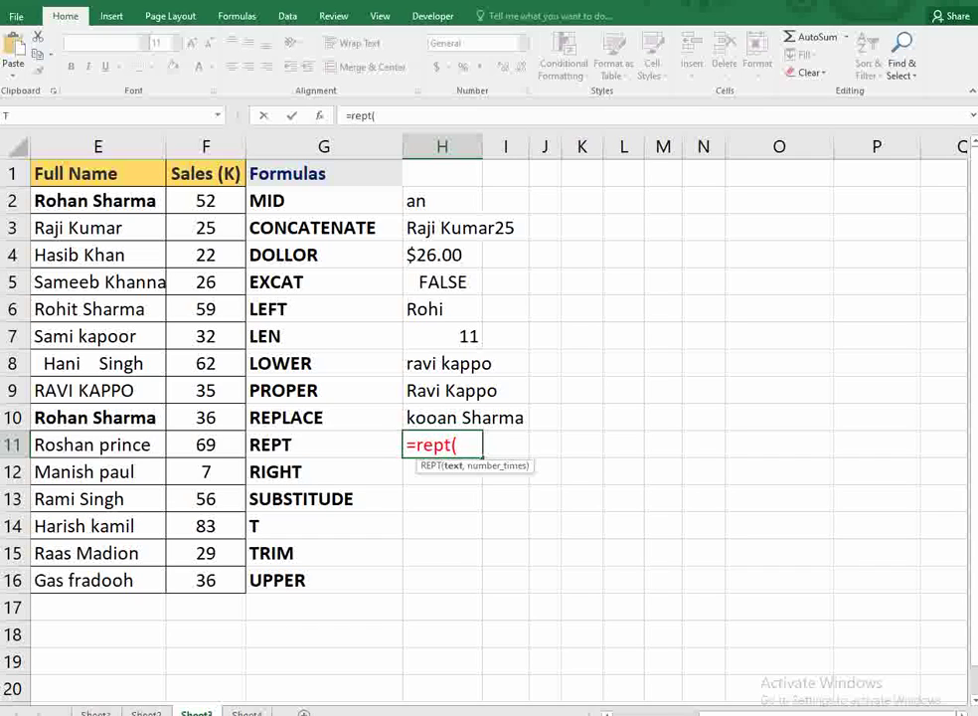
pyautogui.write('"$",')
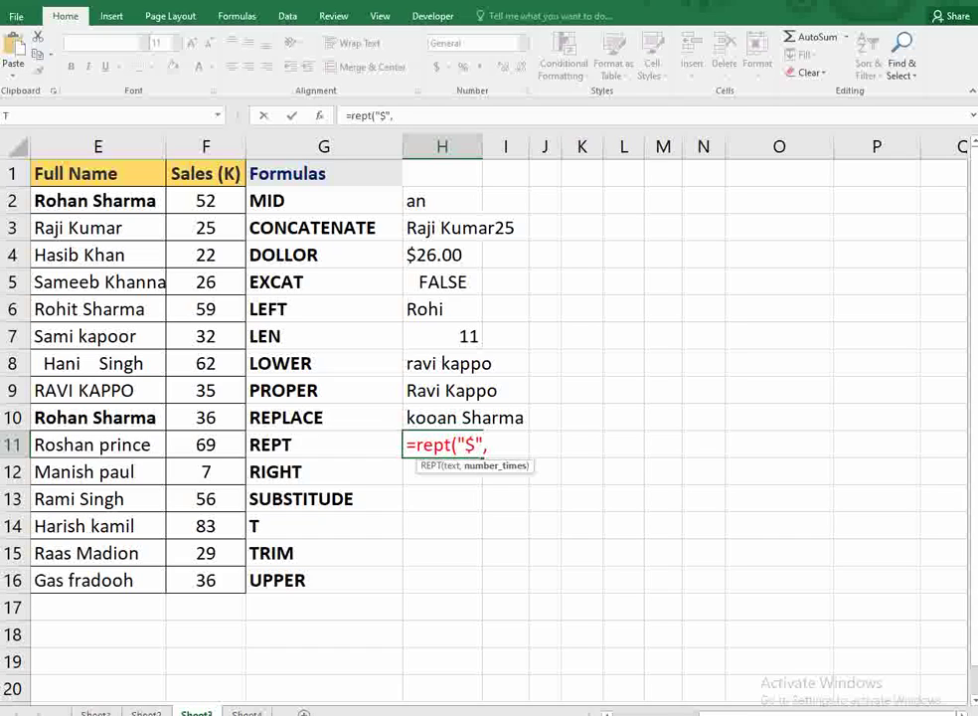
pyautogui.click(213, 250)
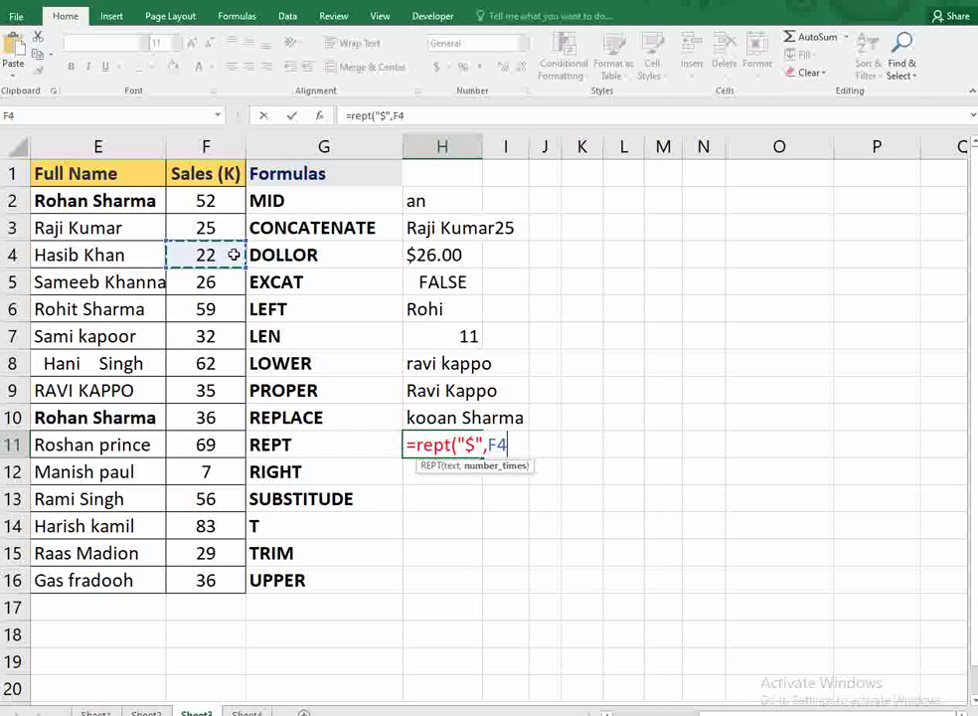
pyautogui.write(')')
pyautogui.press('Return')
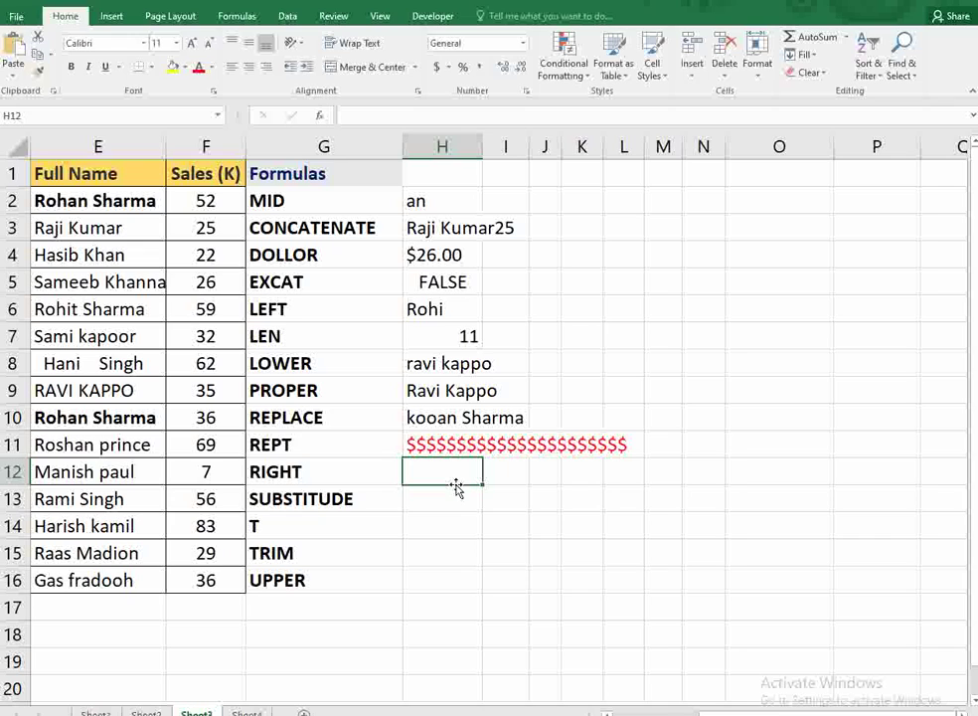
pyautogui.write('=right')
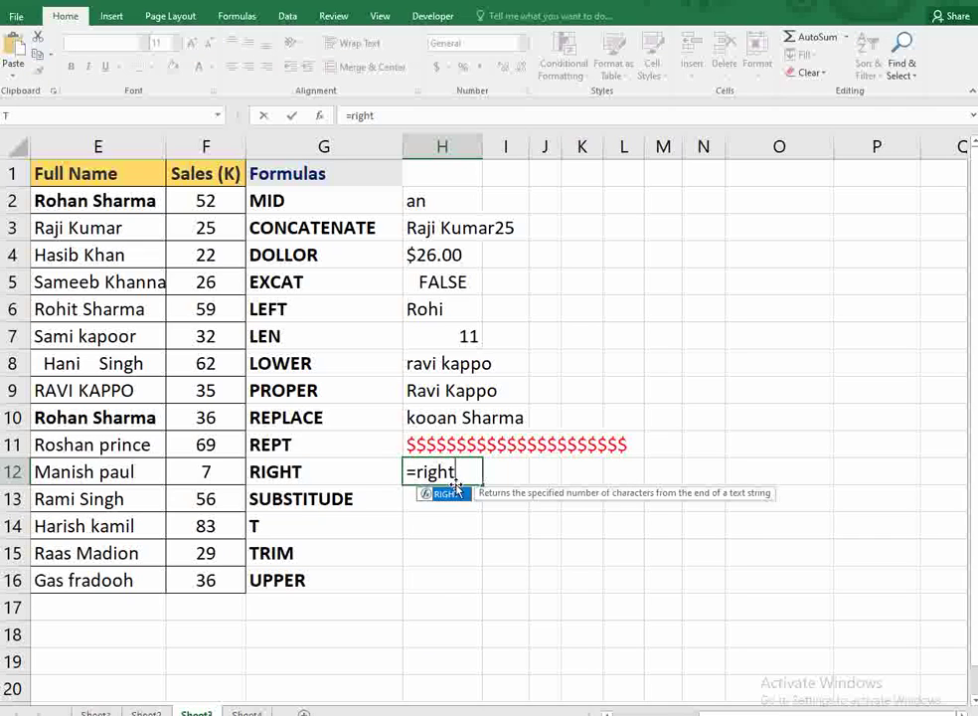
pyautogui.write('(')
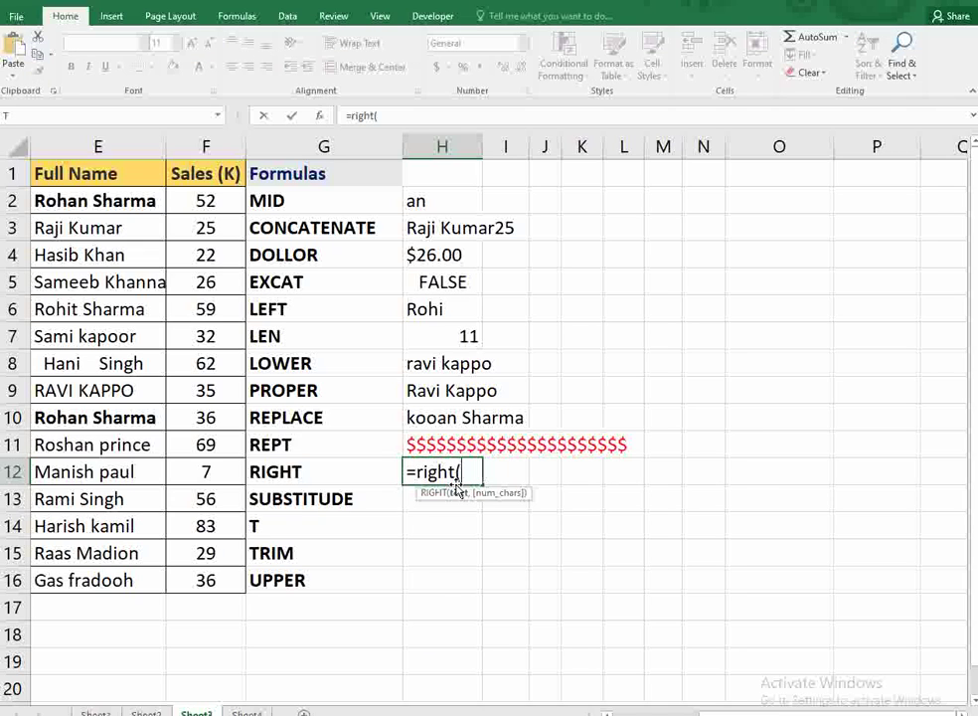
pyautogui.click(87, 471)
pyautogui.click(104, 501)
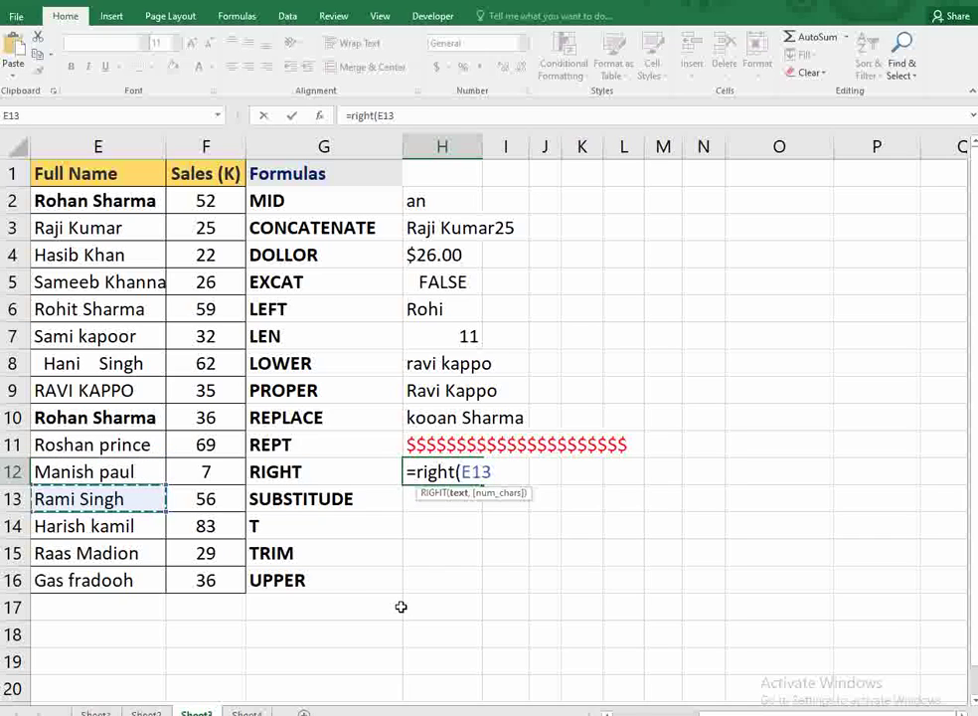
pyautogui.write(',')
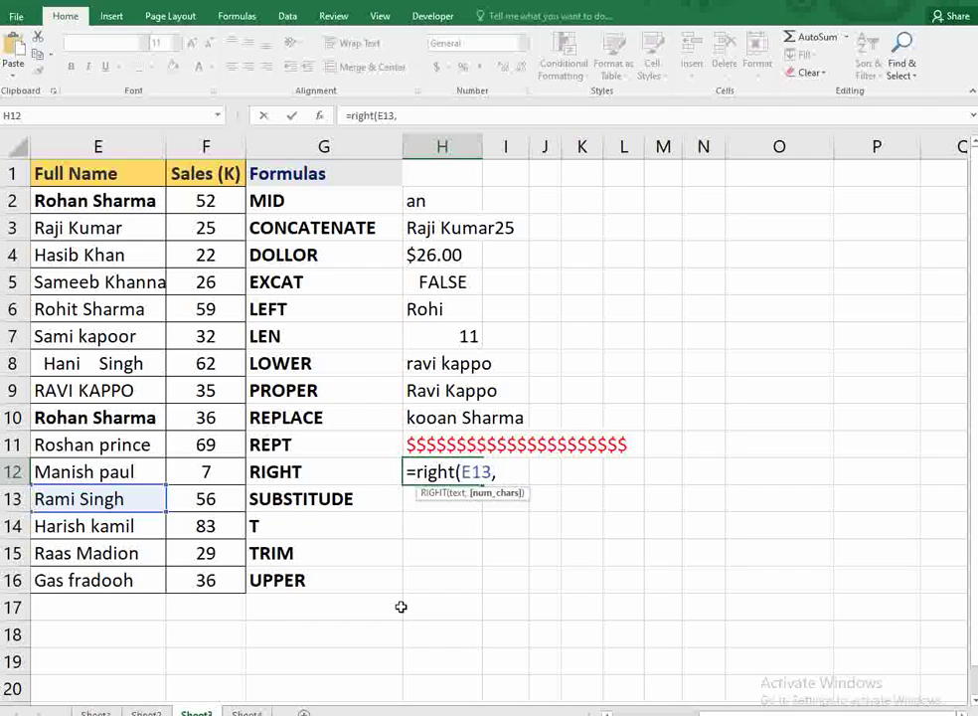
pyautogui.write('3)')
pyautogui.press('Return')
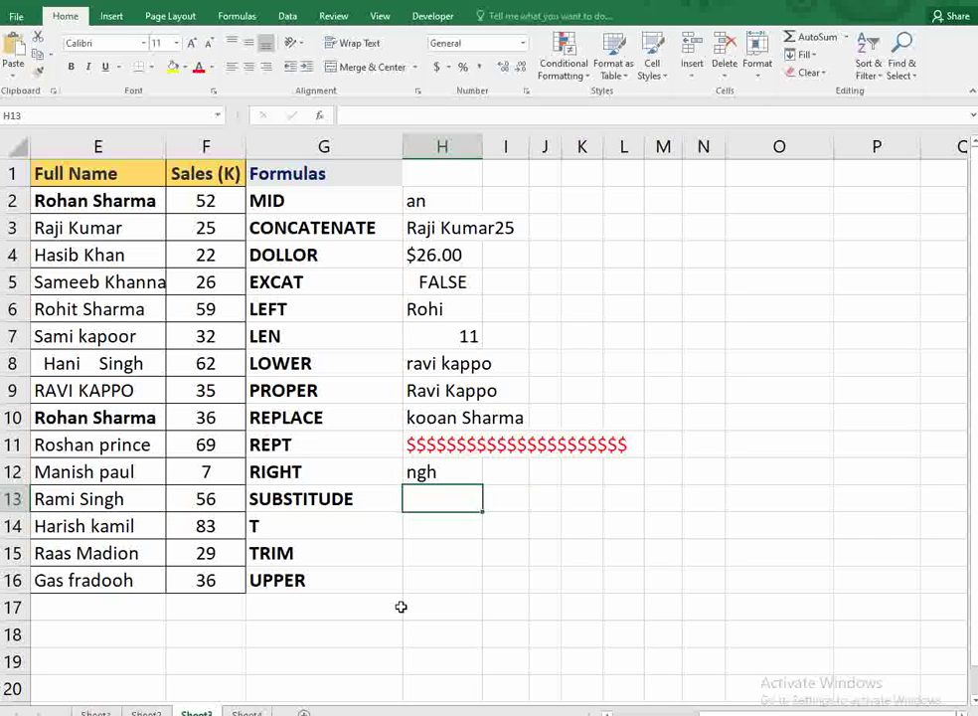
# - Enter =SUBSTITUTE(E13,"ami","dur") in H13 to replace "ami" with "dur" in E13's name
pyautogui.click(122, 499)
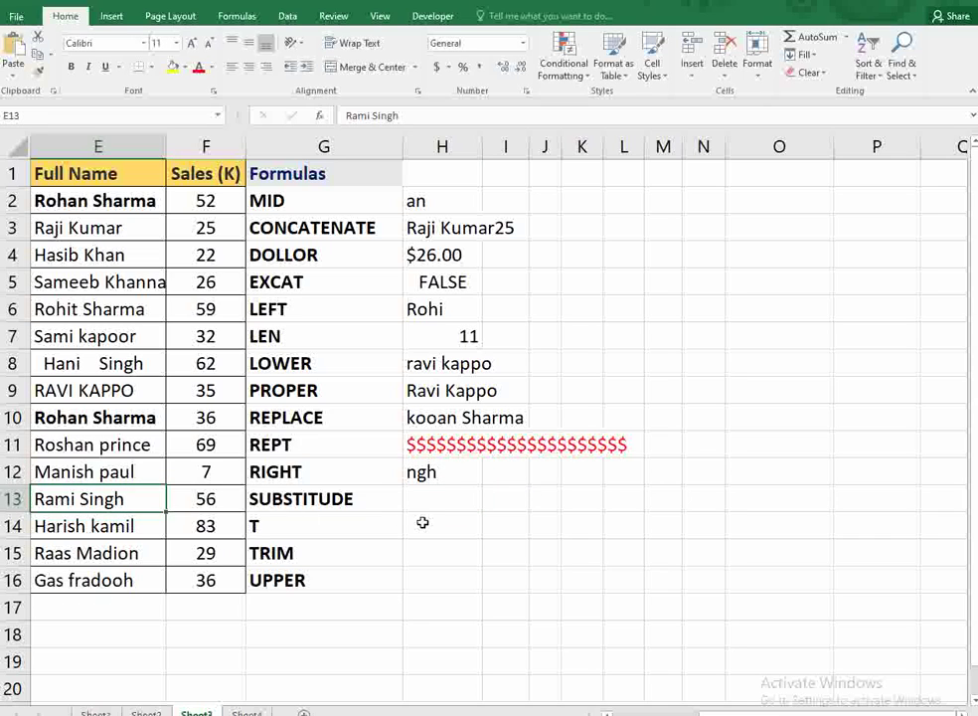
pyautogui.click(439, 495)
pyautogui.write('=')
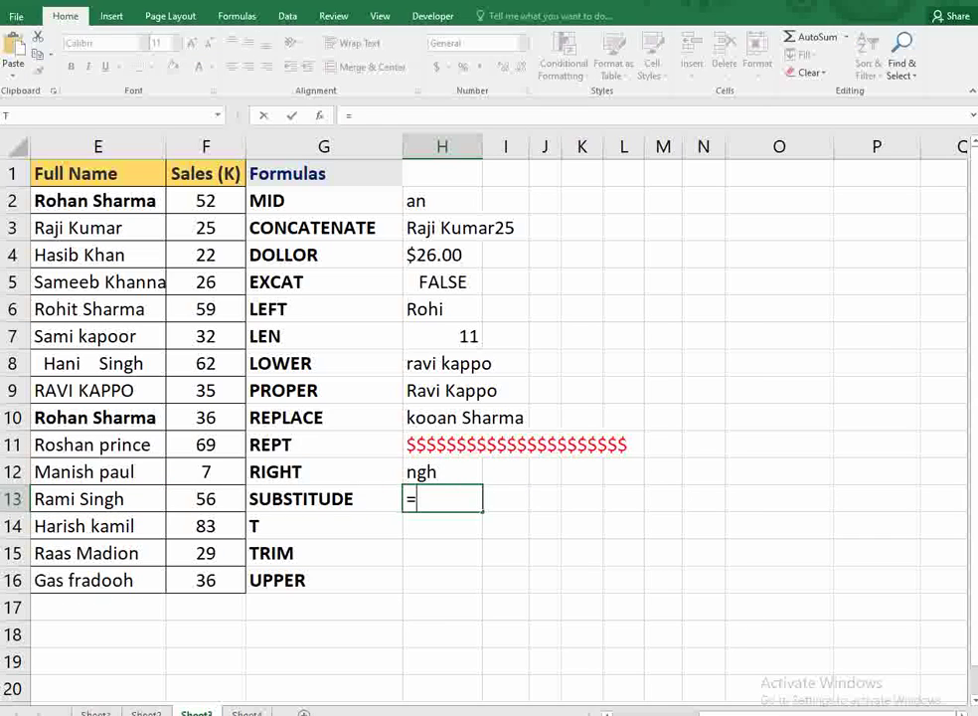
pyautogui.write('sub')
pyautogui.press('Tab')
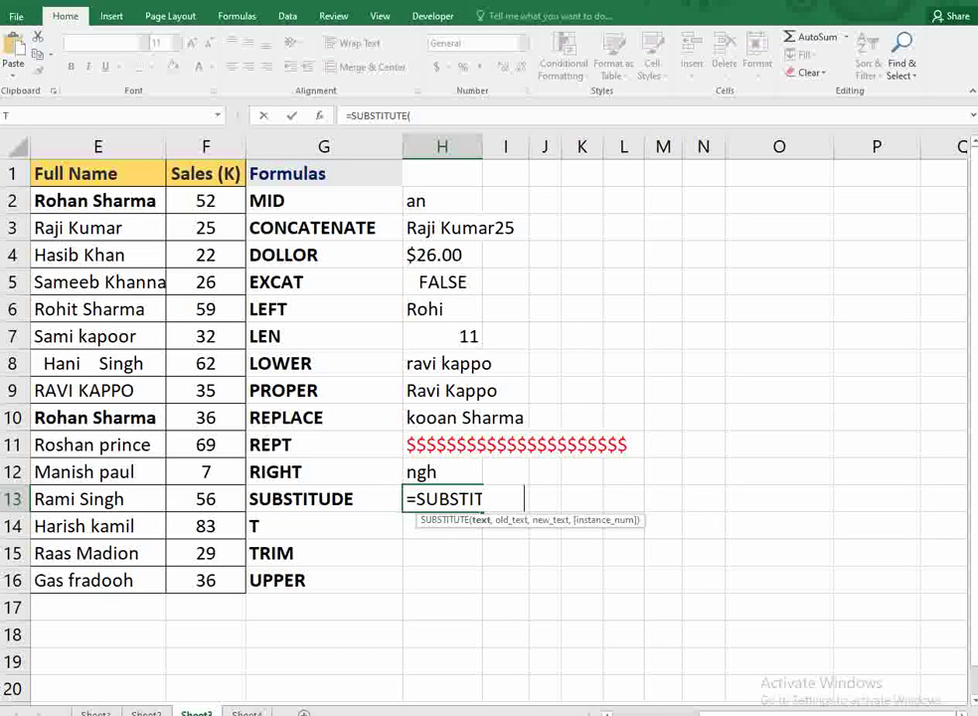
pyautogui.click(124, 502)
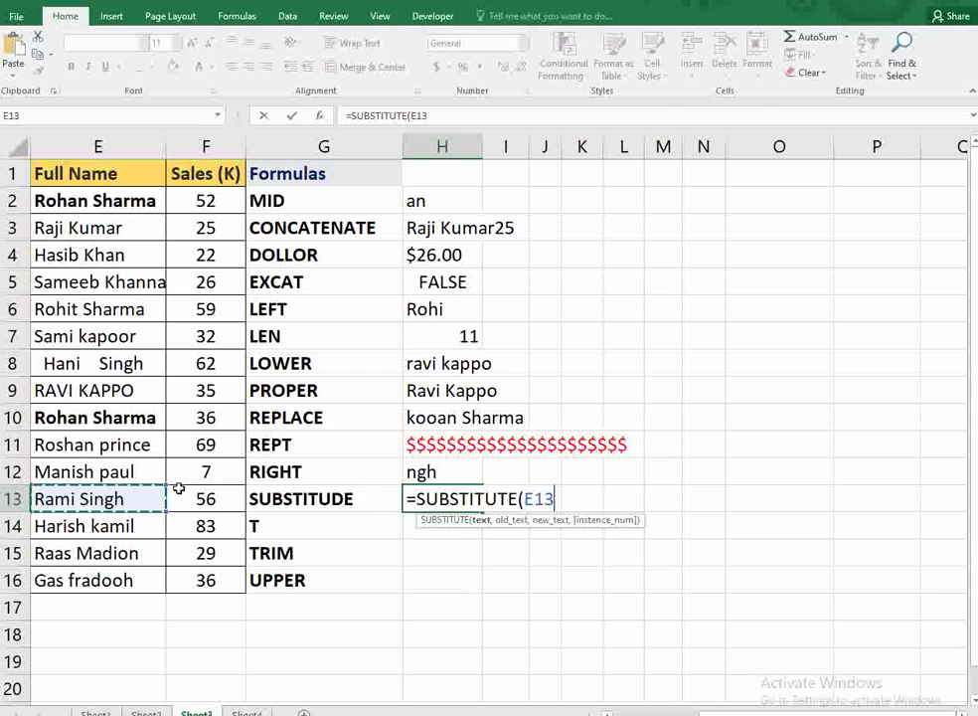
pyautogui.write(',')
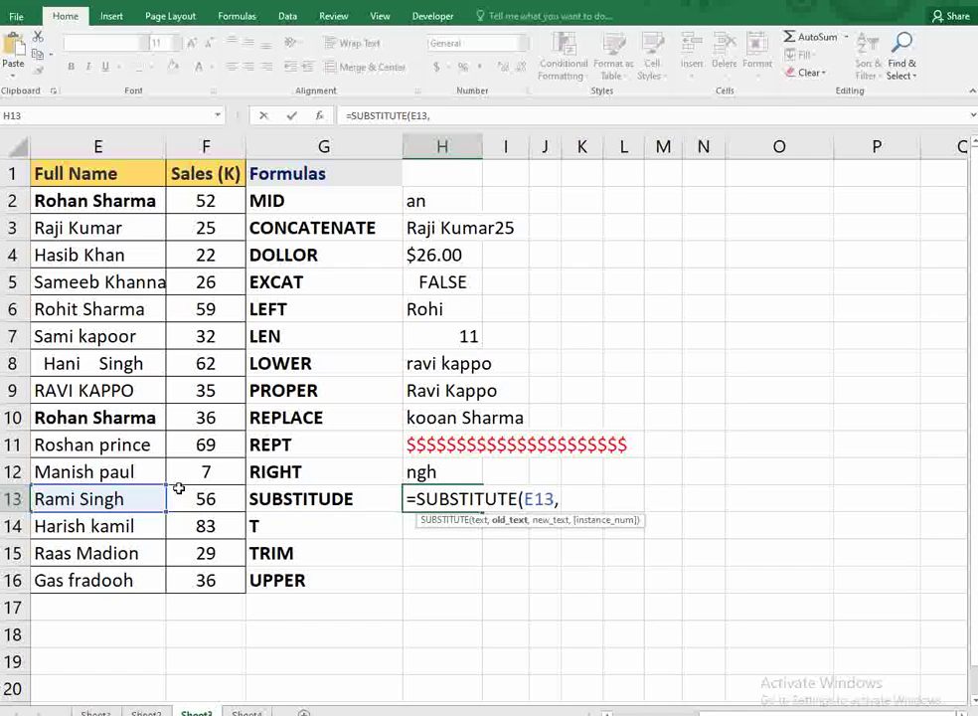
pyautogui.write('"ami"')
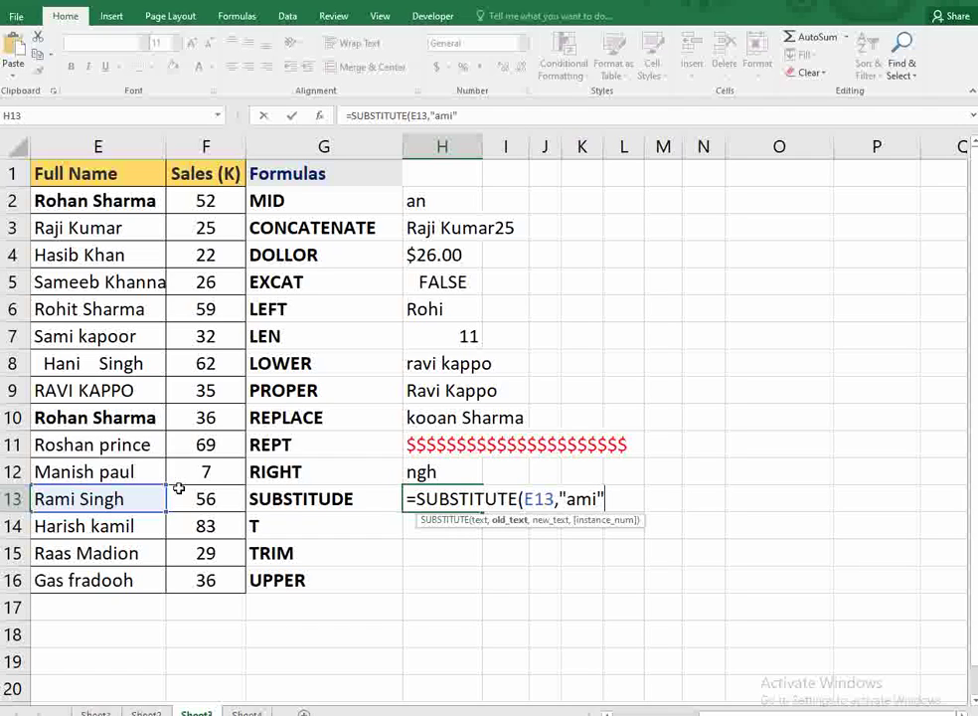
pyautogui.write(',')
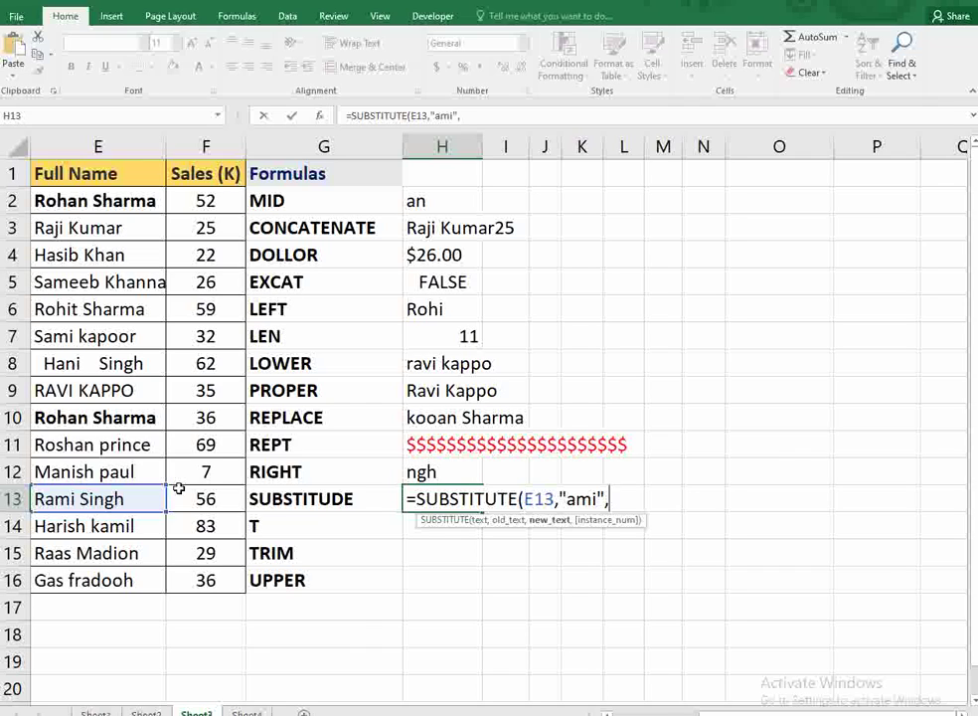
pyautogui.write('"dur")')
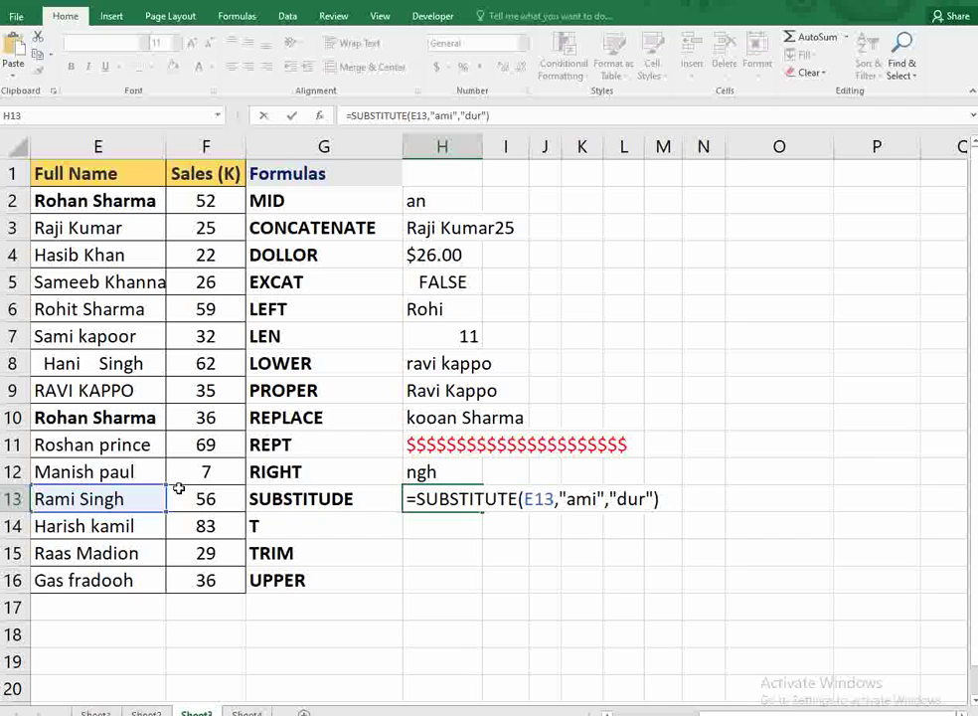
pyautogui.press('Return')
pyautogui.click(463, 498)
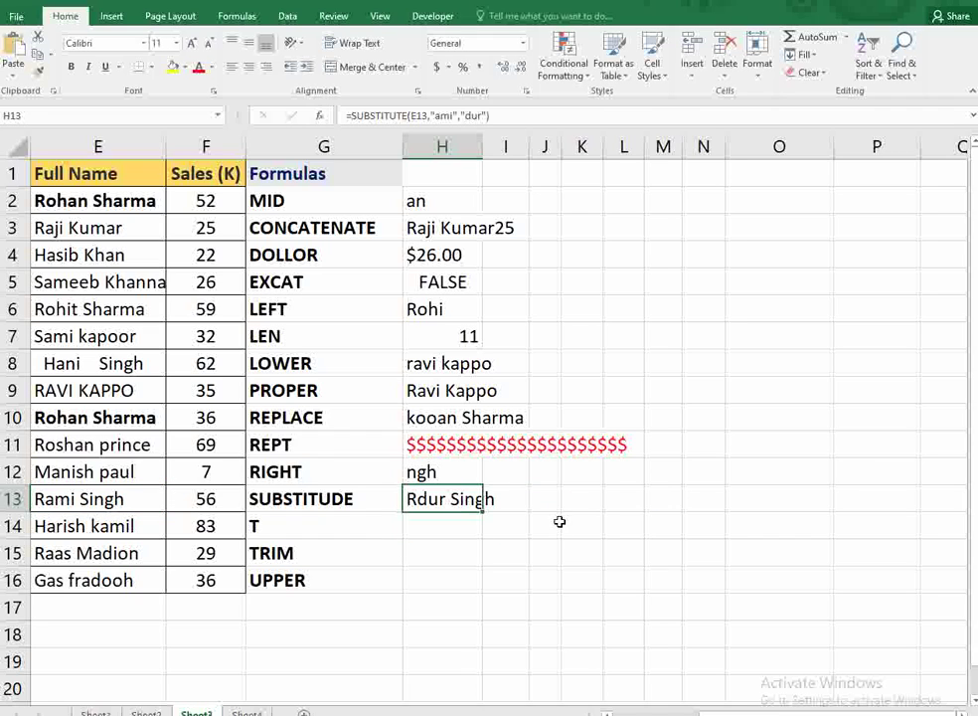
# - Enter =T(E14) in H14 as a first T example
pyautogui.click(444, 525)
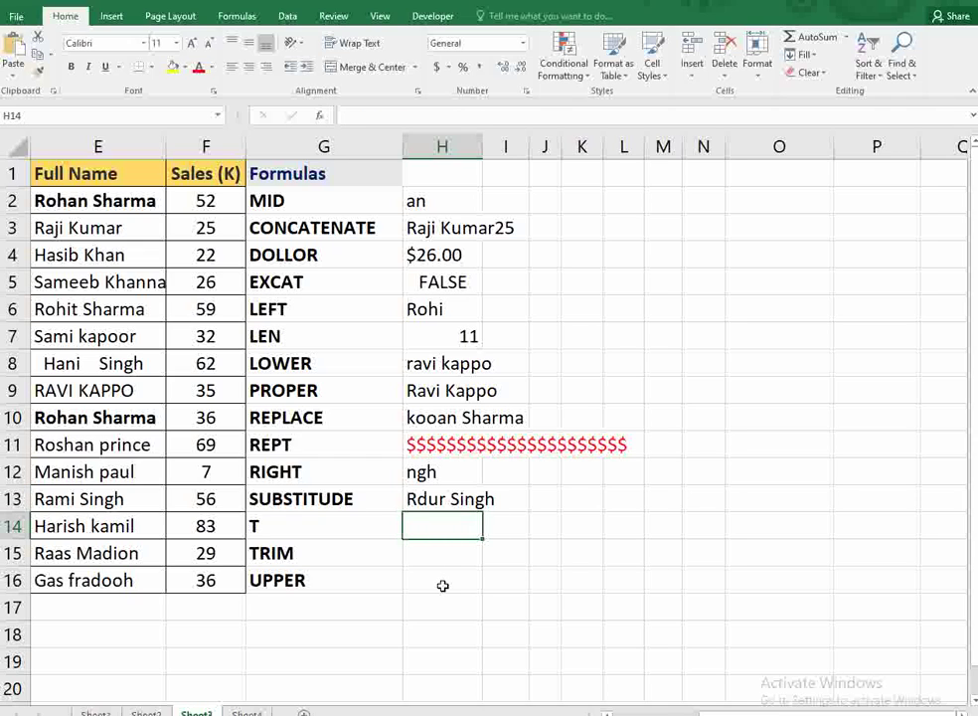
pyautogui.write('=t')
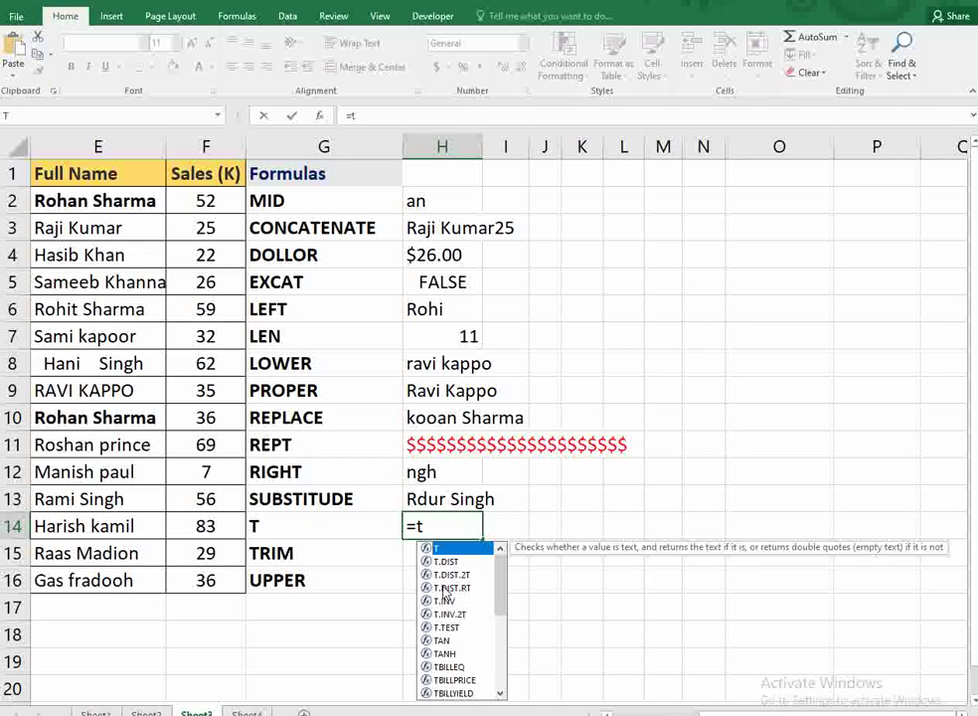
pyautogui.write('(')
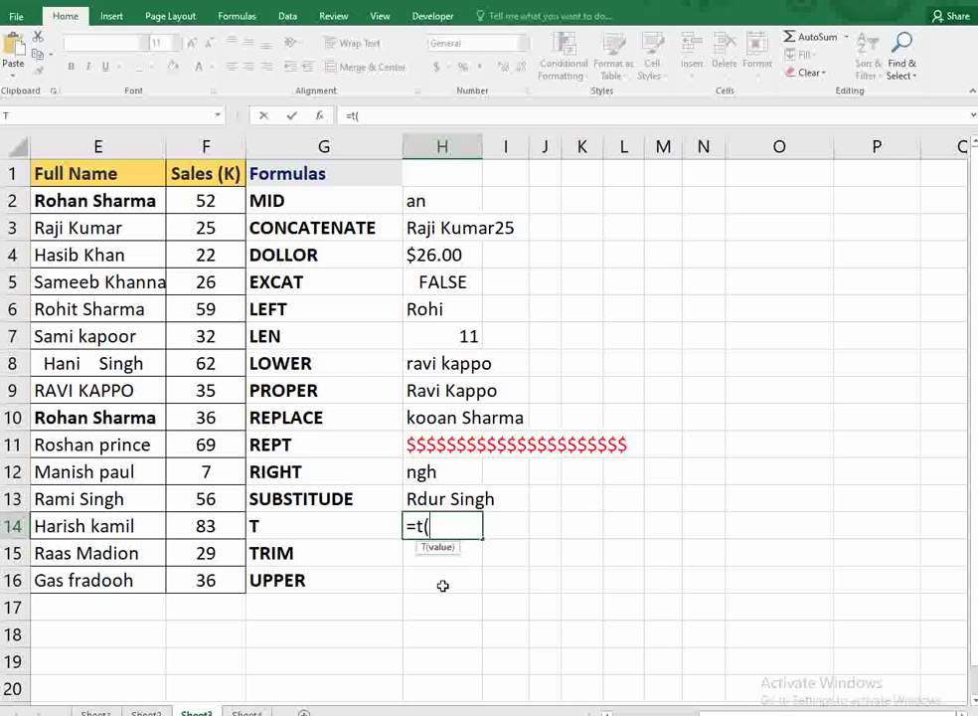
pyautogui.click(76, 529)
pyautogui.write(')')
pyautogui.press('Return')
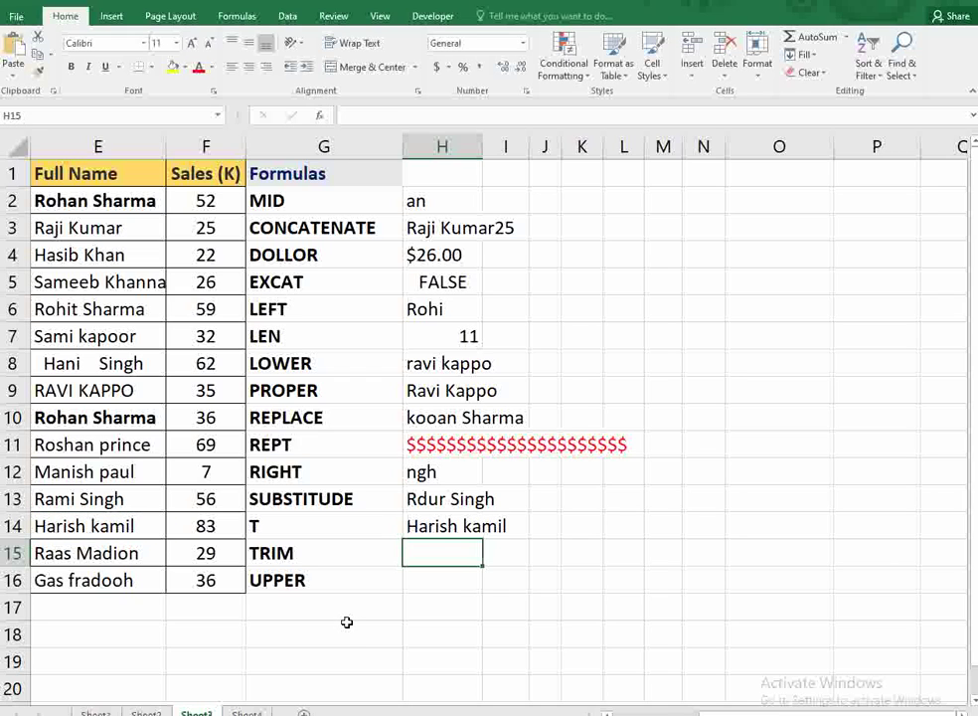
# - Replace H14's formula with =T(F11), which shows blank because 69 is a number
pyautogui.click(415, 527)
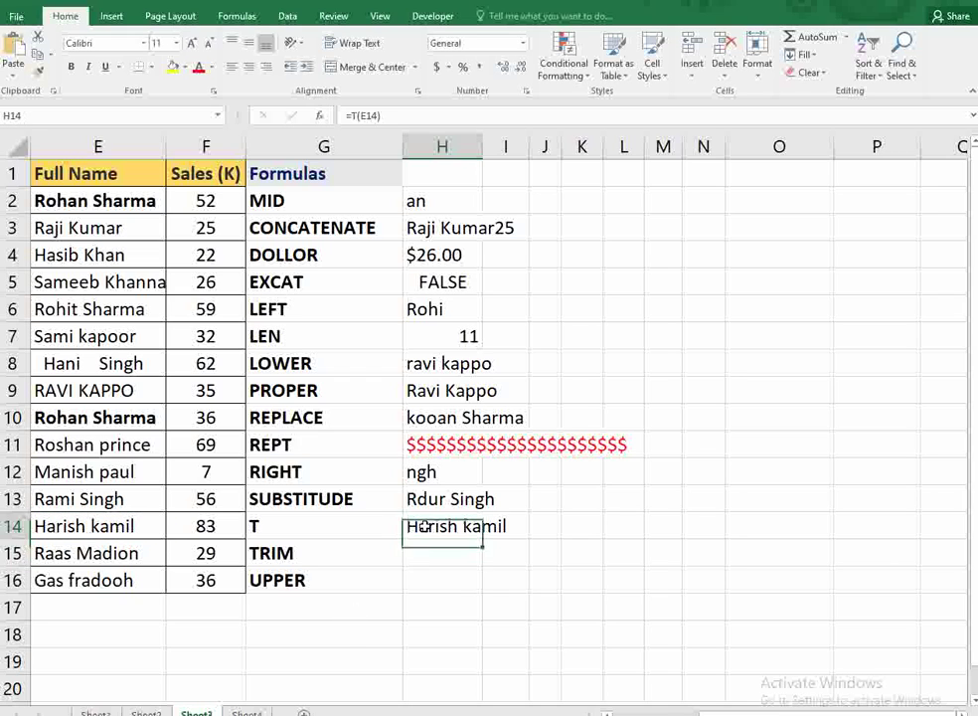
pyautogui.press('Delete')
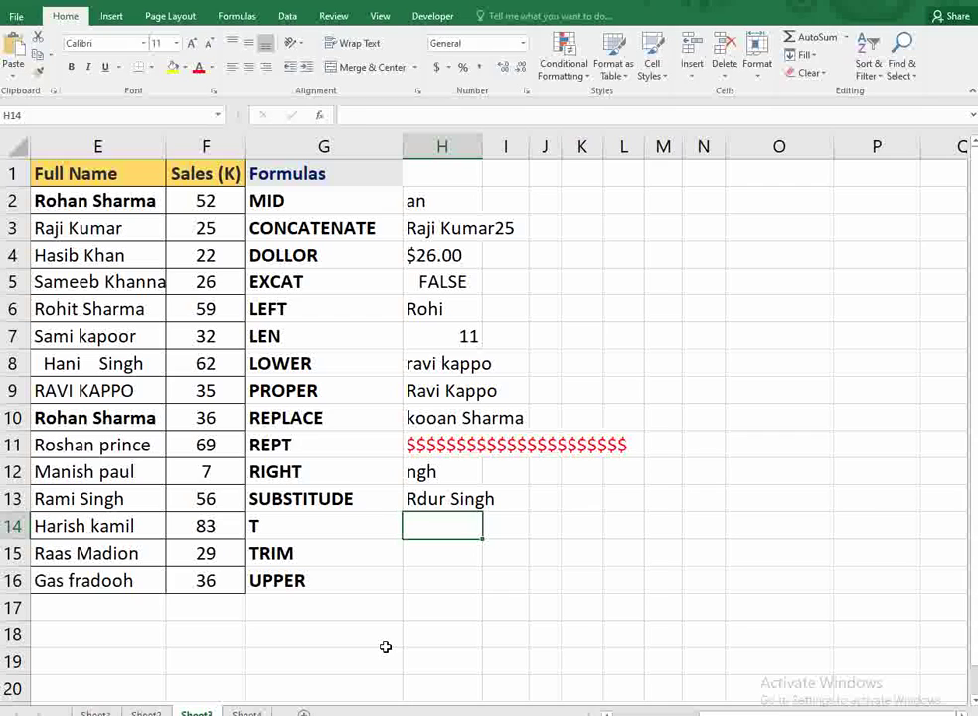
pyautogui.write('=t(')
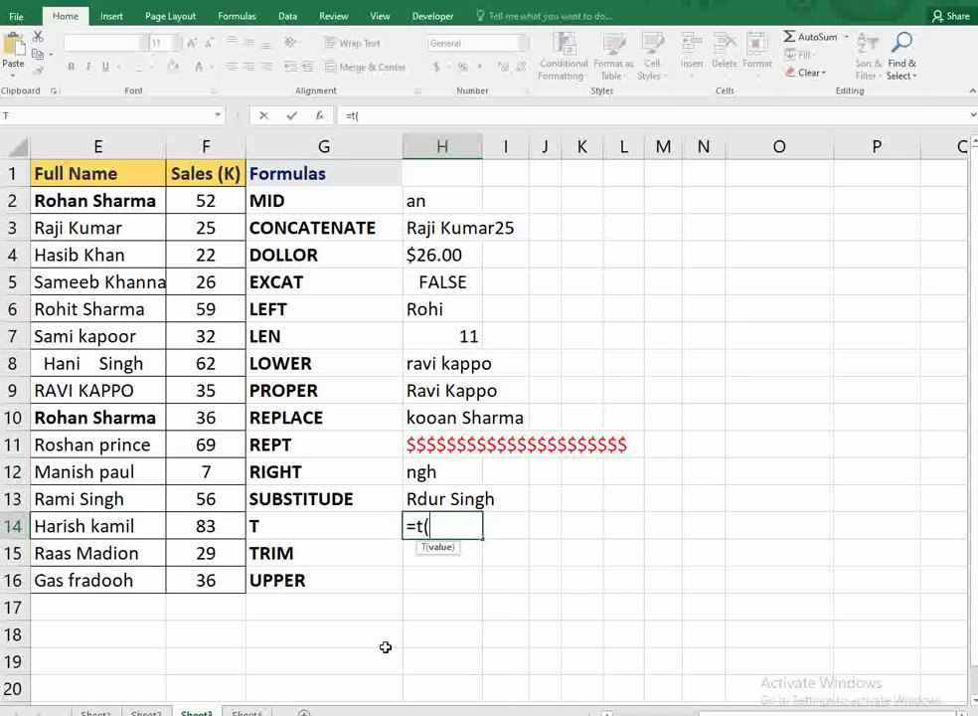
pyautogui.click(220, 440)
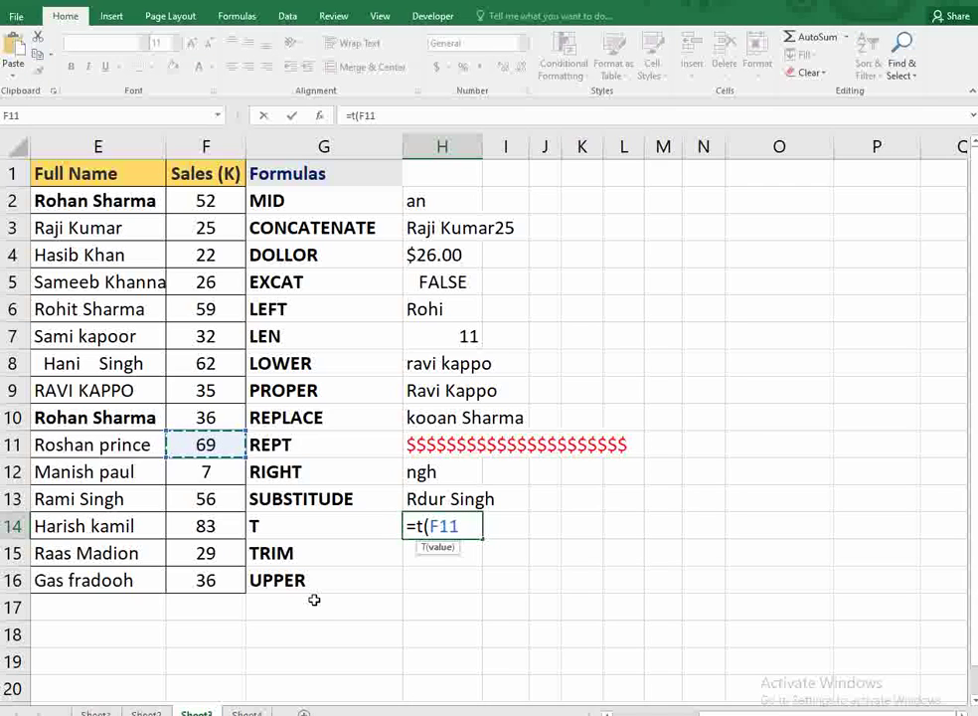
pyautogui.write(')')
pyautogui.press('Return')
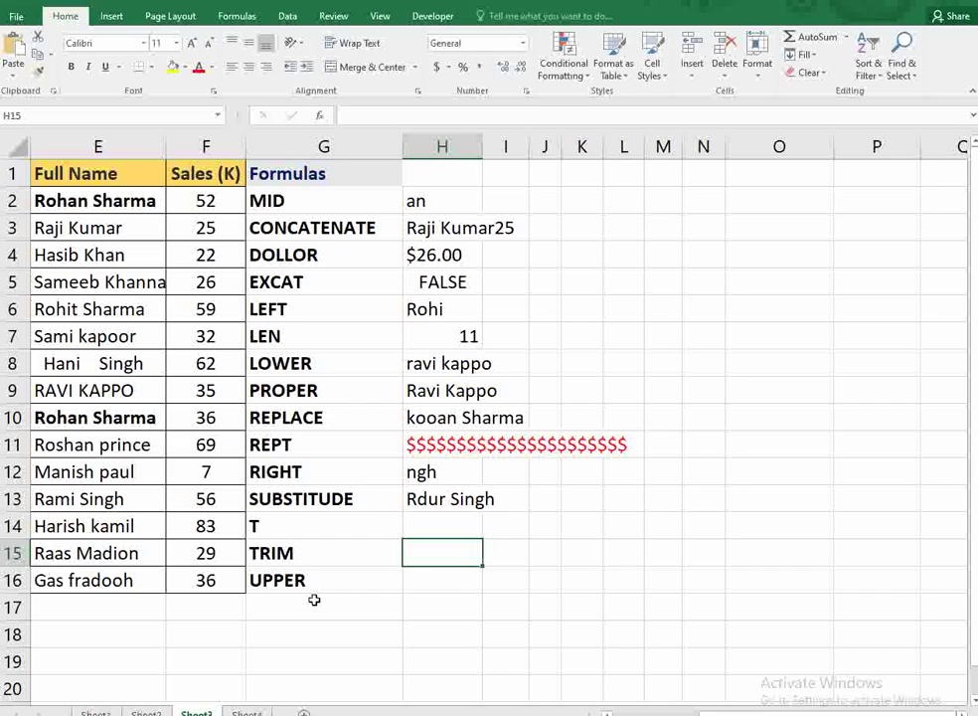
pyautogui.click(88, 549)
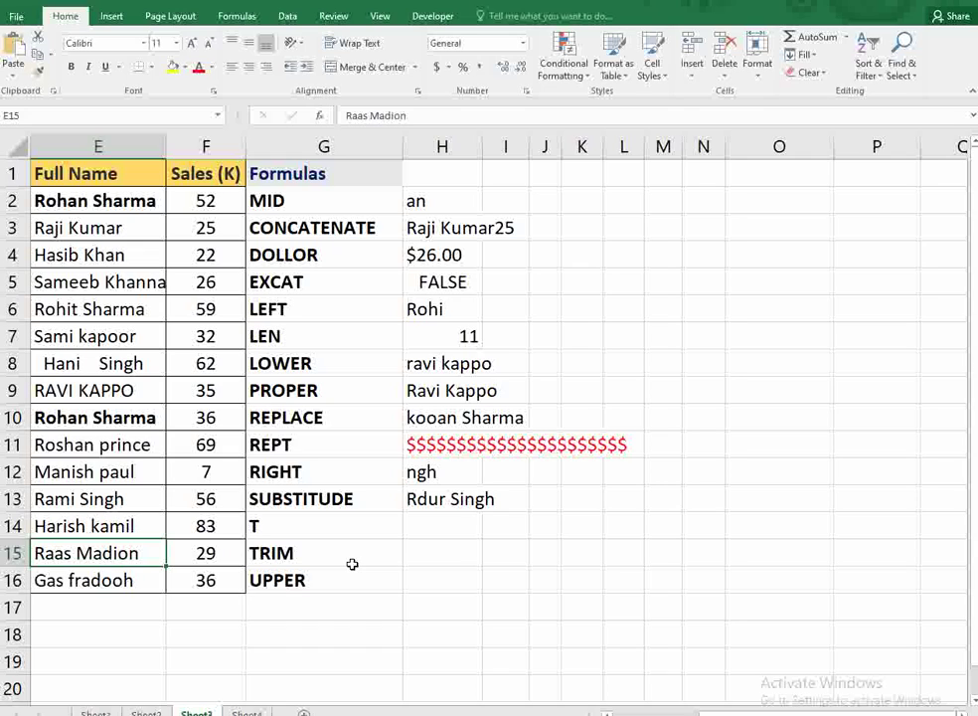
# - Enter =TRIM(E8) in H15 to strip the extra spaces from E8's name
pyautogui.click(418, 550)
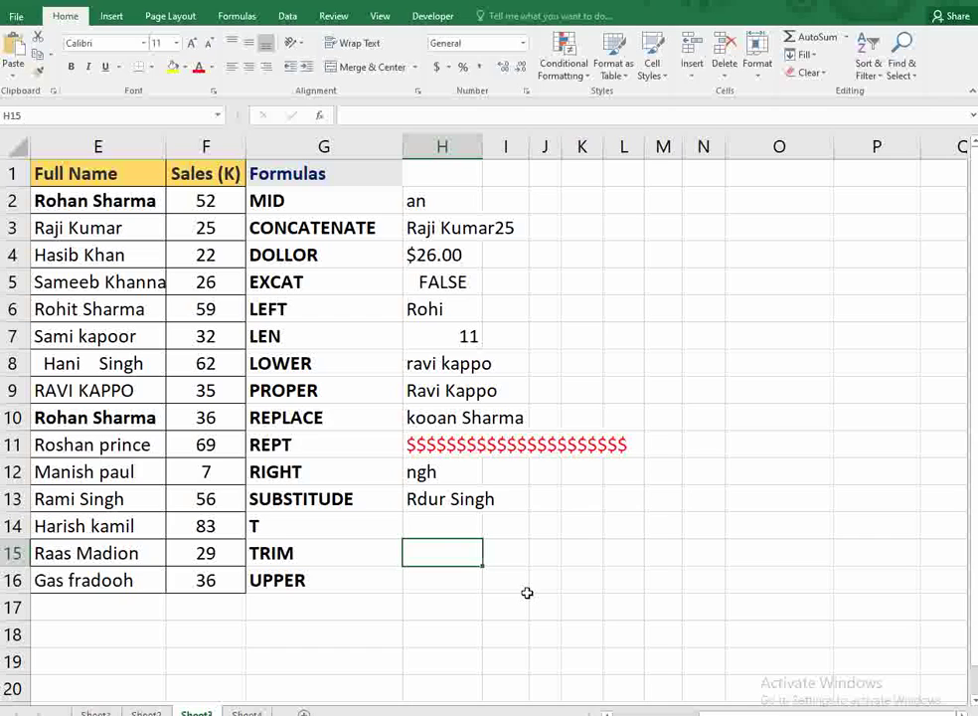
pyautogui.write('=trim')
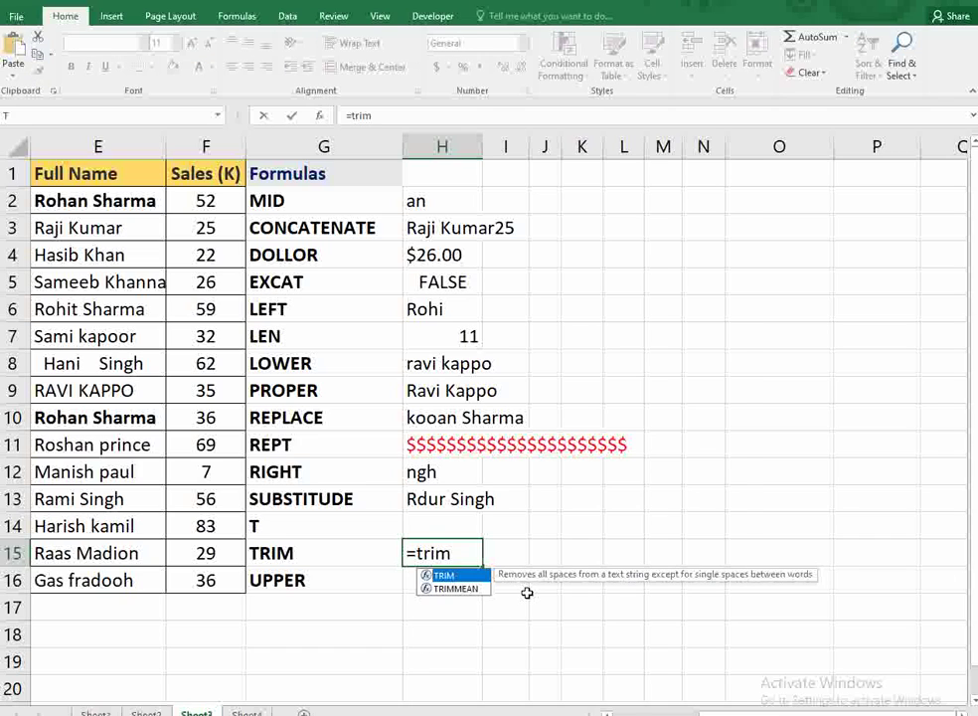
pyautogui.write('(')
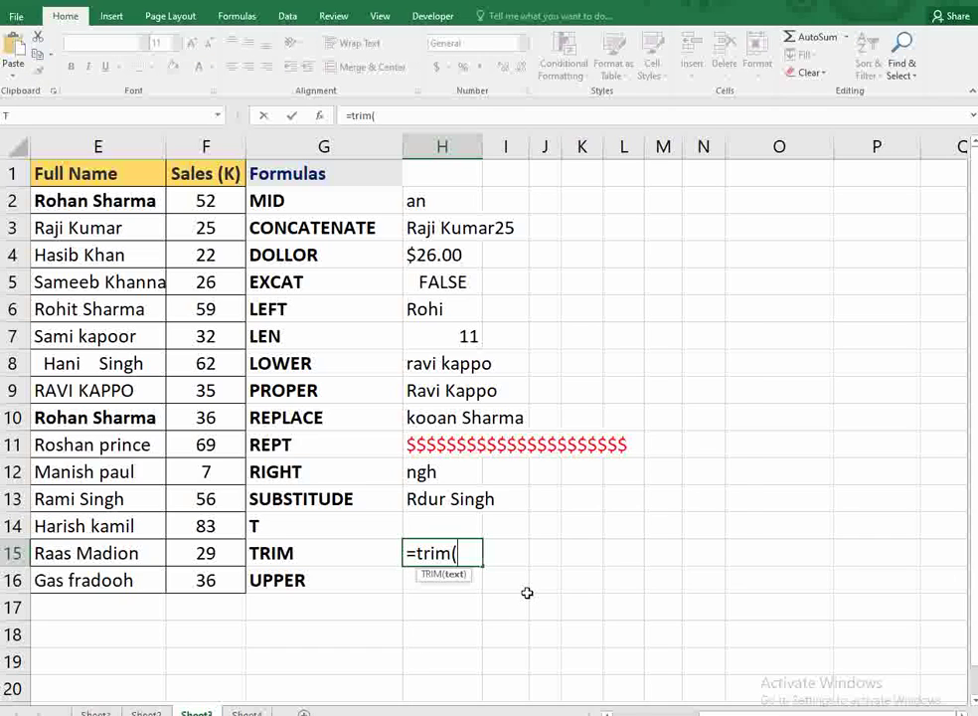
pyautogui.click(89, 363)
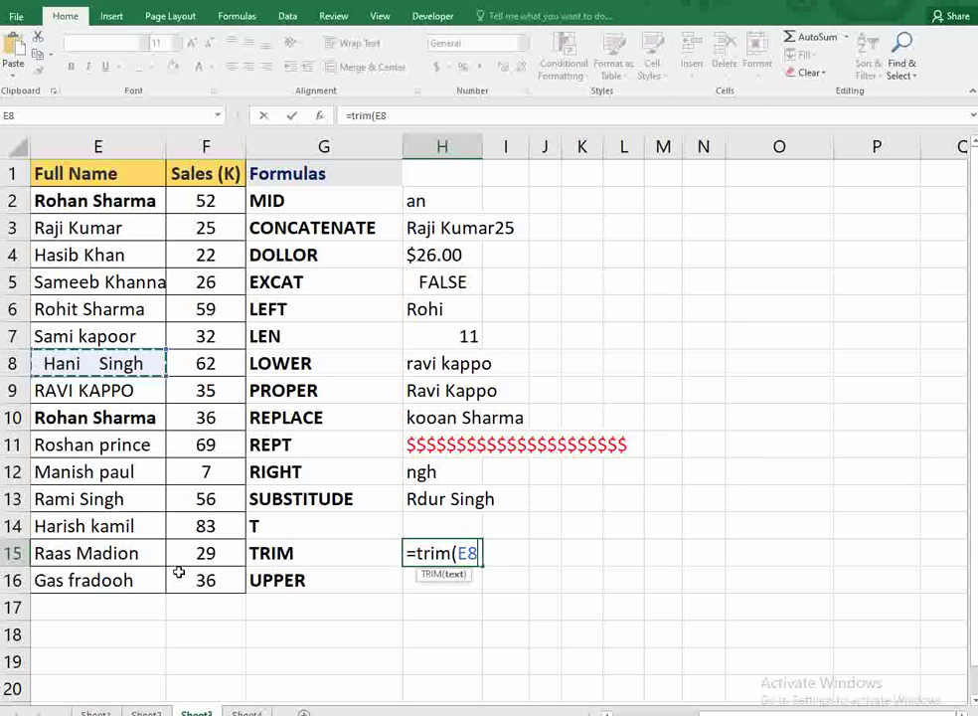
pyautogui.write(')')
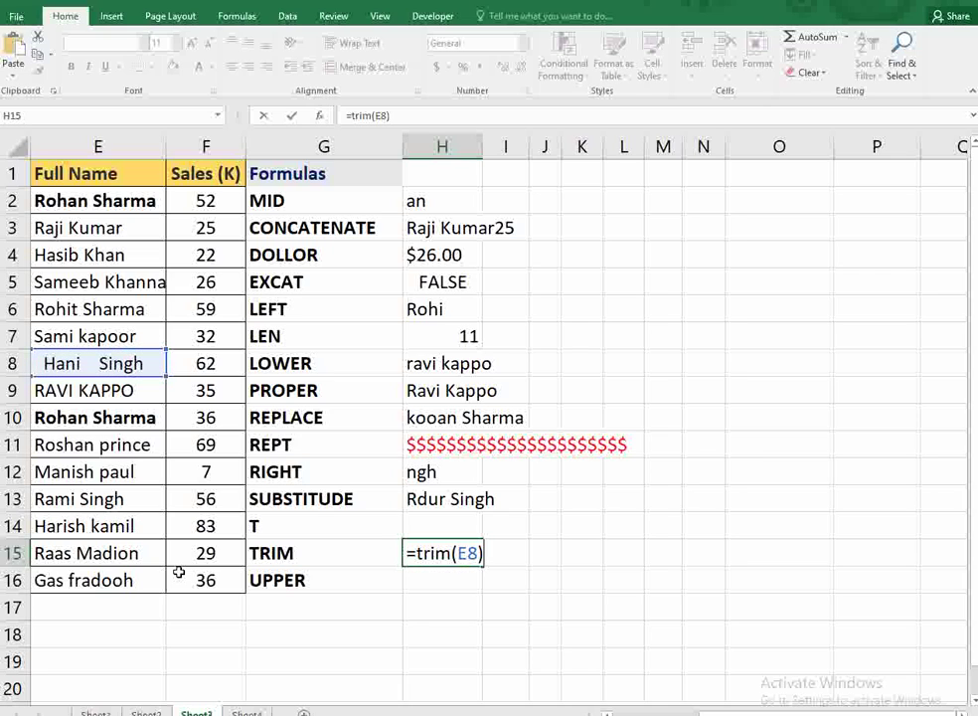
pyautogui.press('Return')
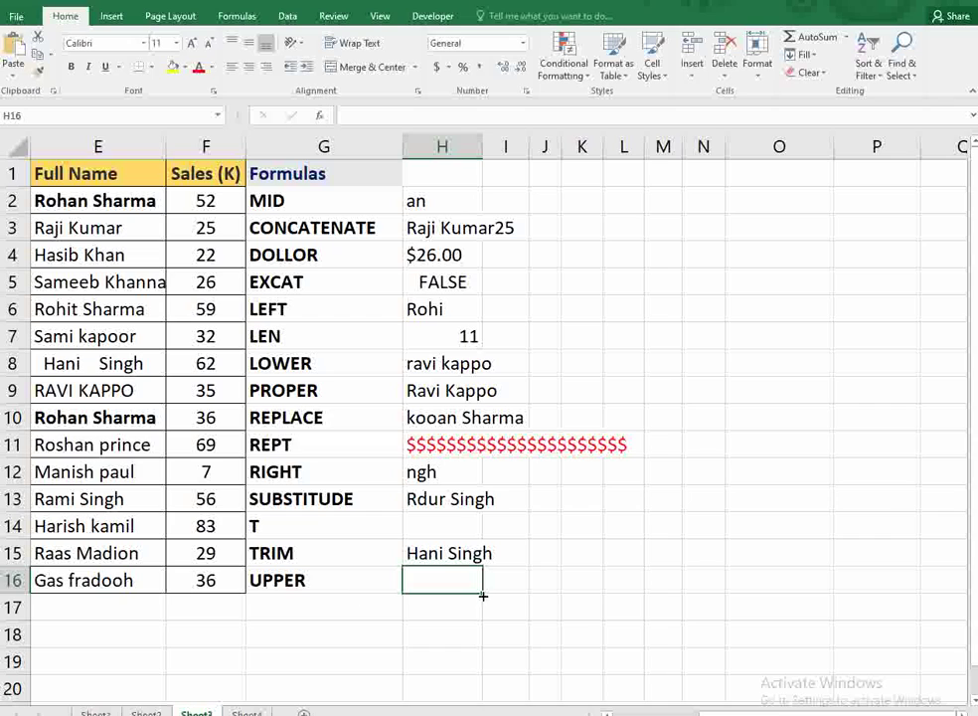
# - Enter =UPPER(E13) in H16 to show E13's name in capitals
pyautogui.write('=upper')
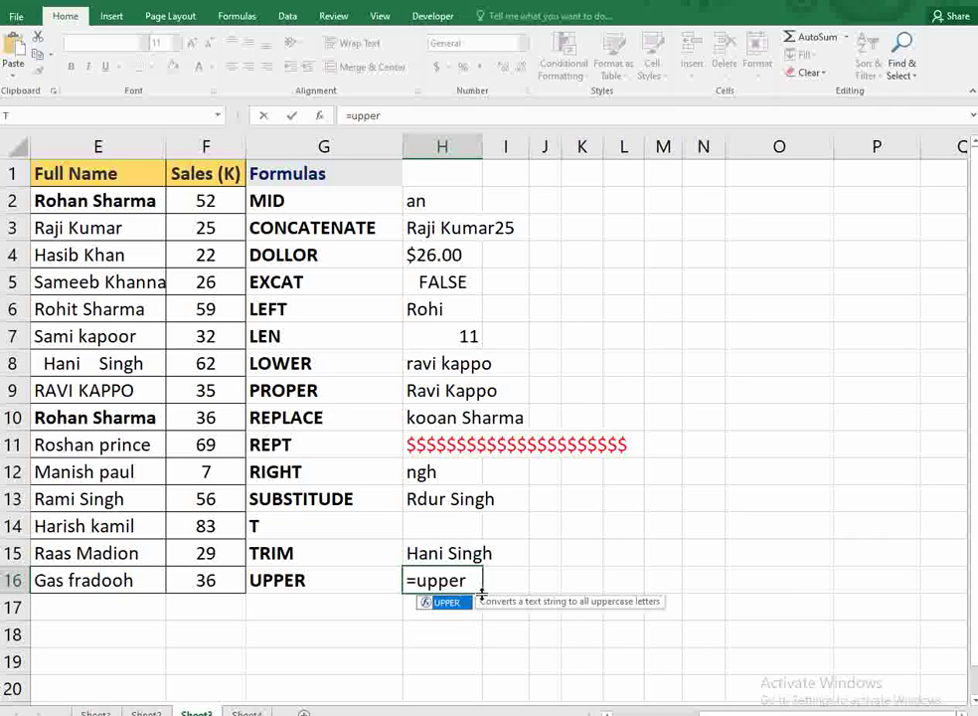
pyautogui.write('(')
pyautogui.click(127, 497)
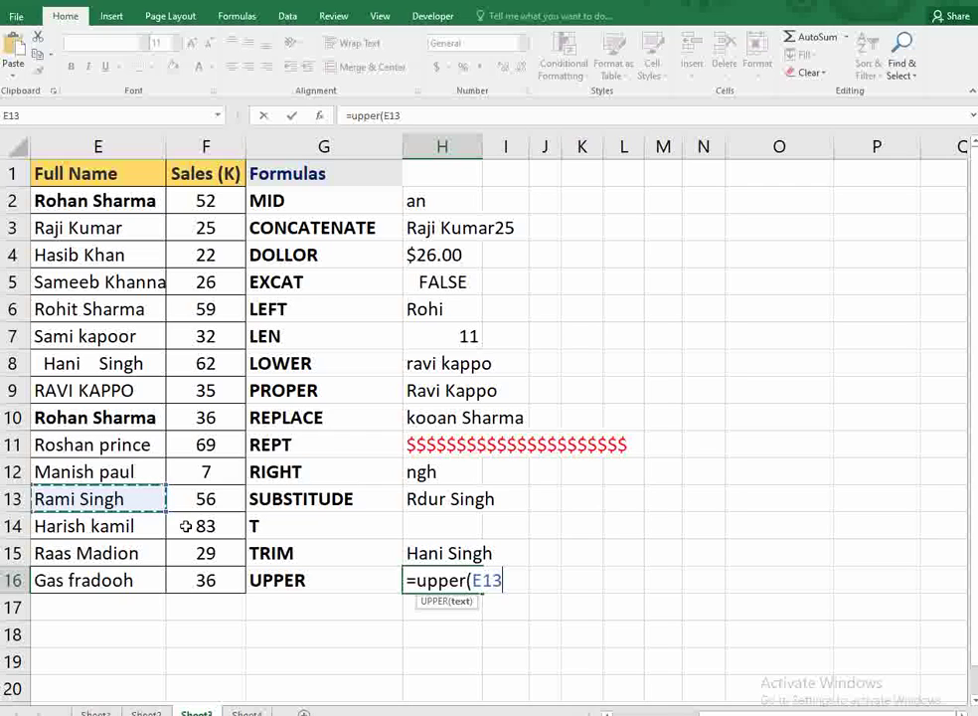
pyautogui.write(')')
pyautogui.press('Return')
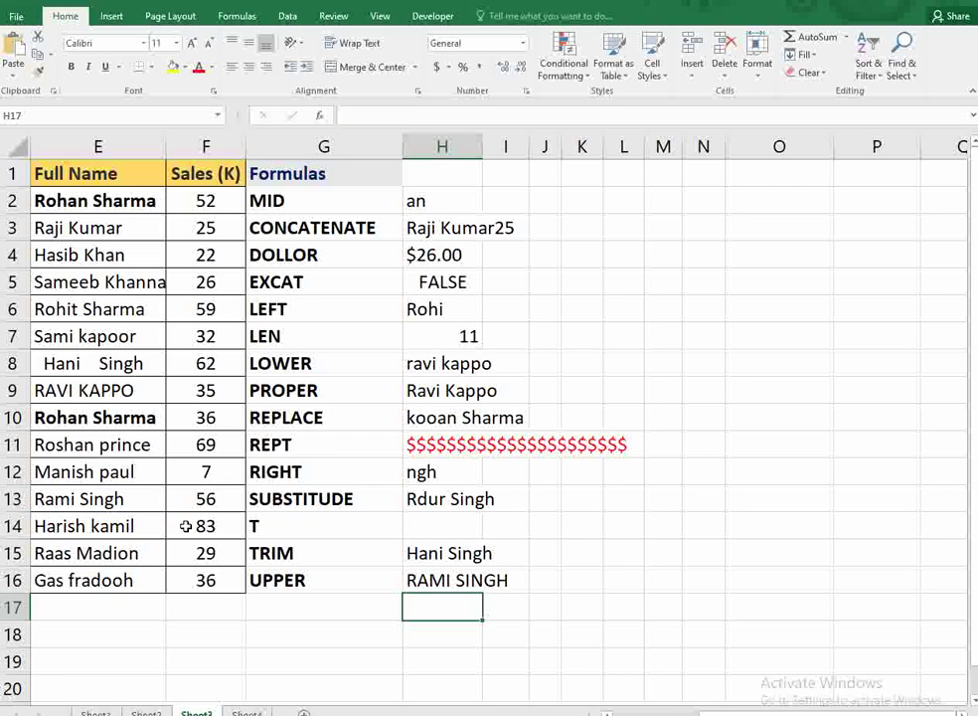